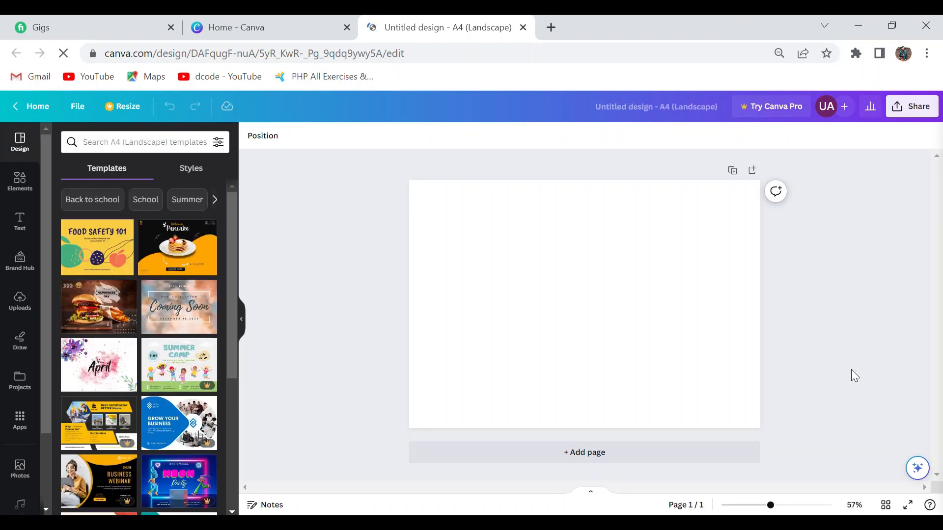
# Change the blank page's background color to black.
pyautogui.click(537, 251)
pyautogui.click(251, 143)
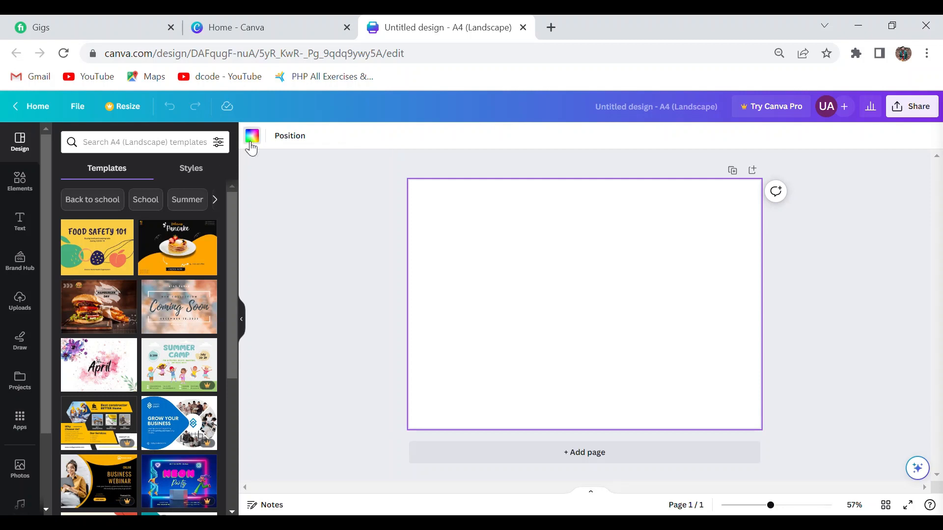
pyautogui.click(63, 352)
pyautogui.click(302, 260)
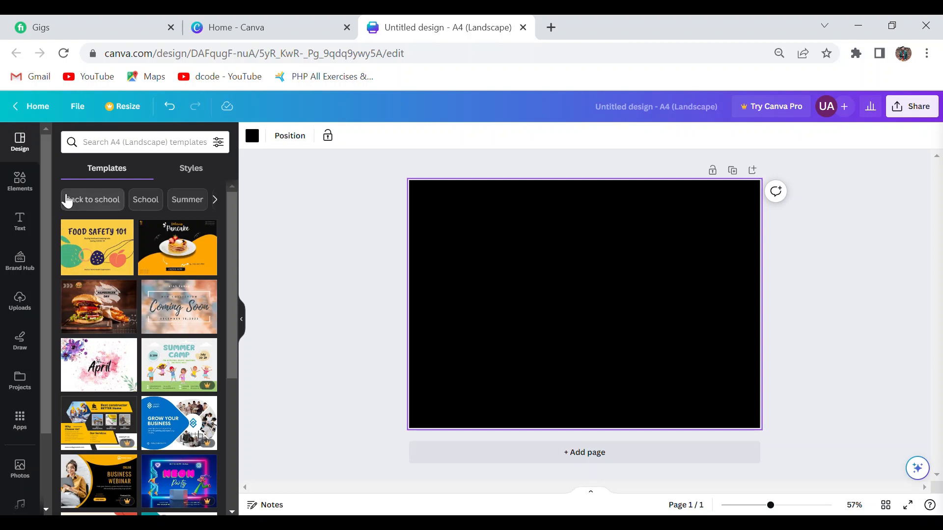
# Add a large circle shape that overflows the upper-left corner of the page.
pyautogui.click(22, 186)
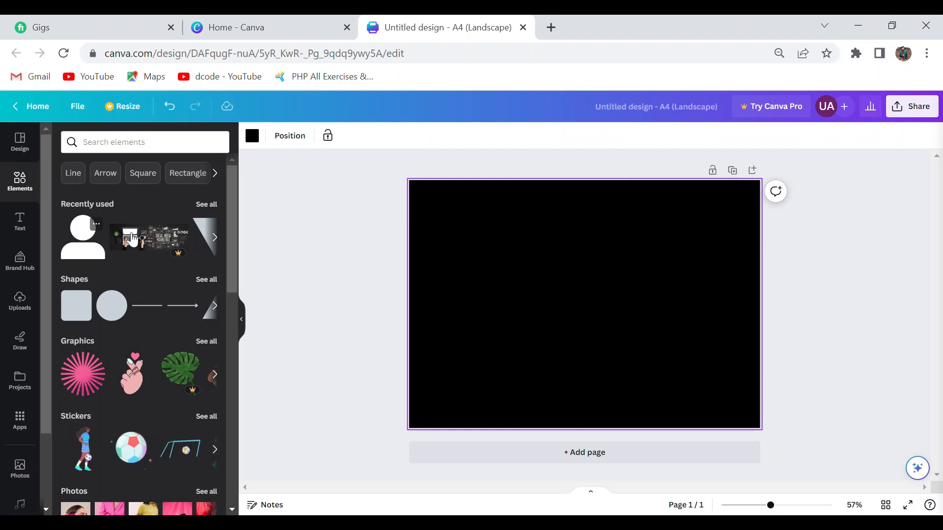
pyautogui.click(210, 280)
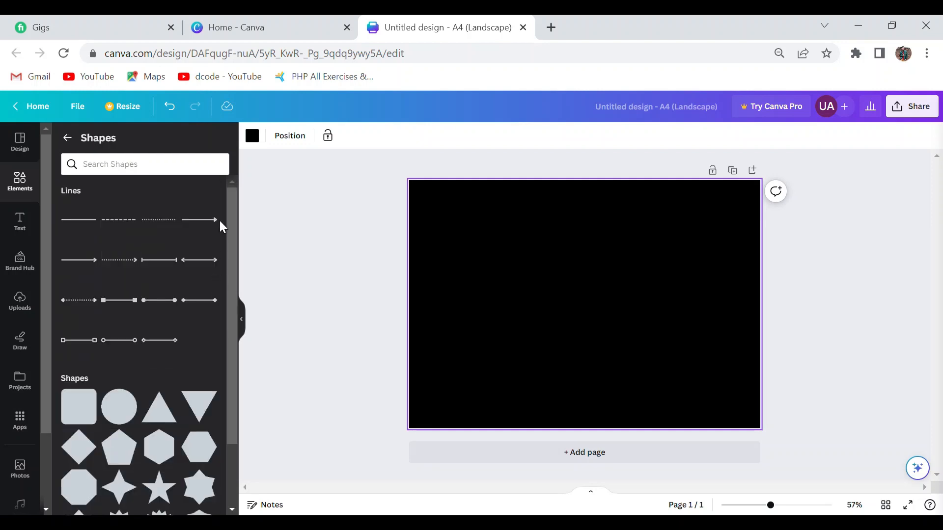
pyautogui.moveTo(233, 226); pyautogui.dragTo(242, 314)
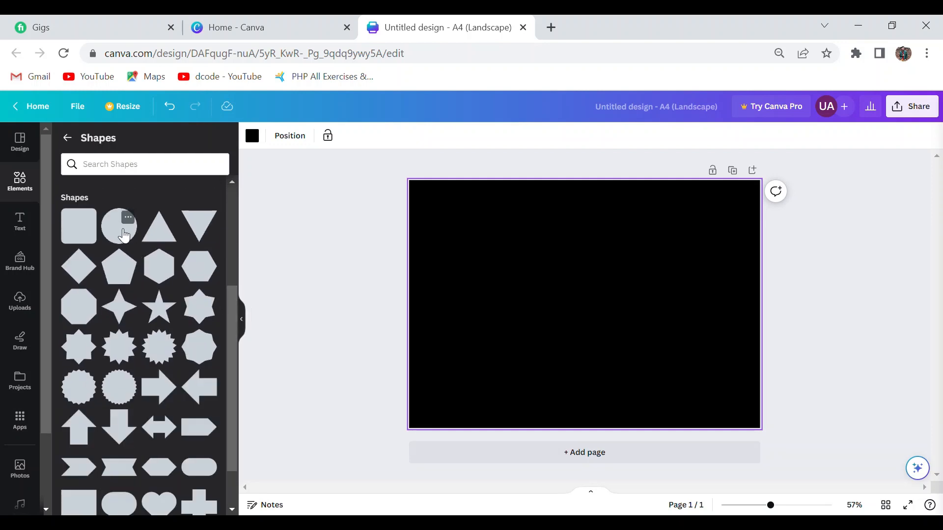
pyautogui.moveTo(119, 226); pyautogui.dragTo(293, 156)
pyautogui.click(293, 157)
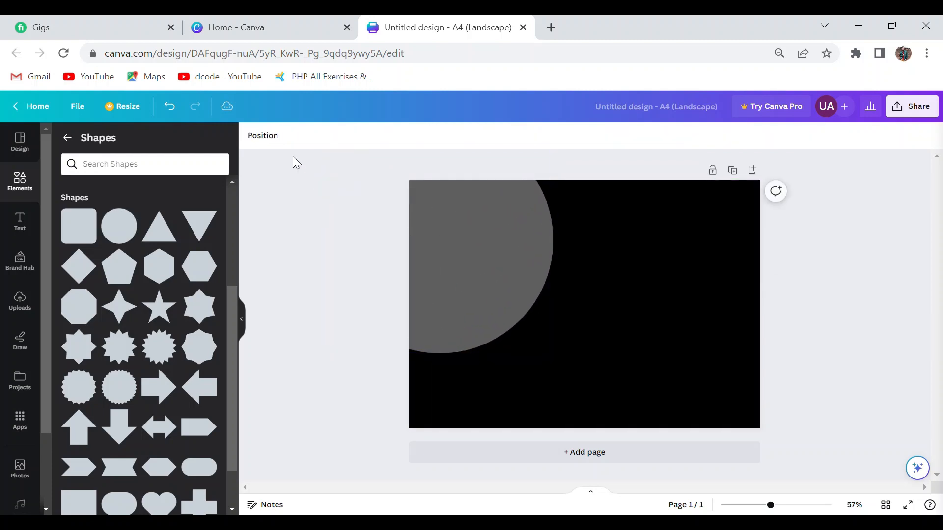
# Fill the corner circle with the default solid red.
pyautogui.click(459, 234)
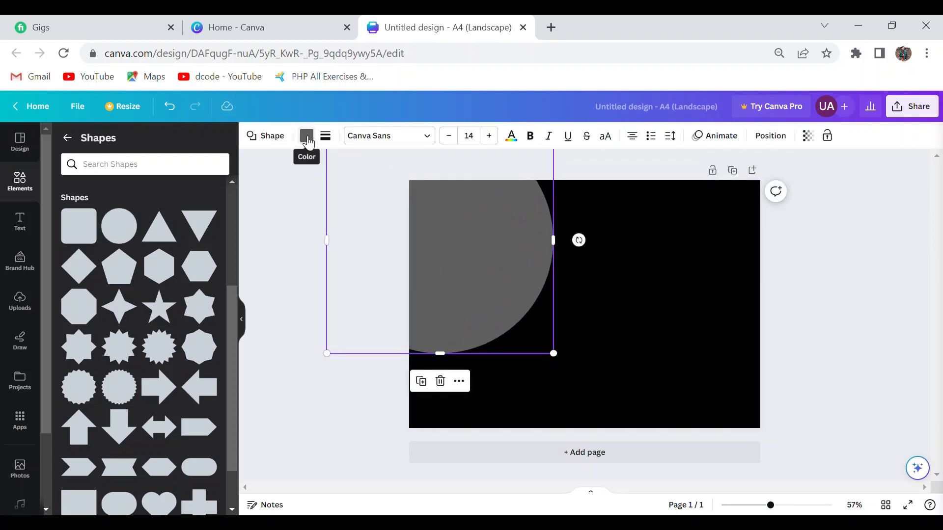
pyautogui.click(306, 136)
pyautogui.click(65, 386)
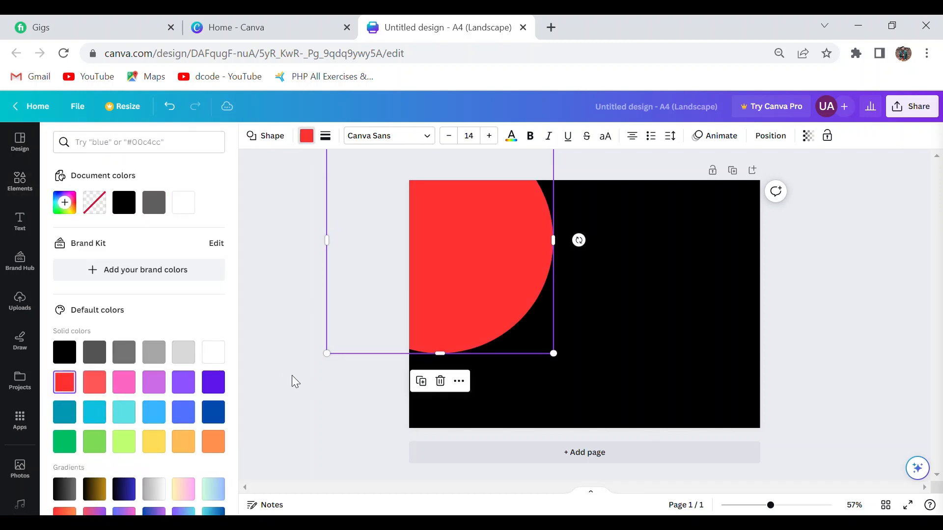
# Duplicate the red circle and place the copy overflowing the page's lower-right corner.
pyautogui.click(461, 231)
pyautogui.click(494, 246)
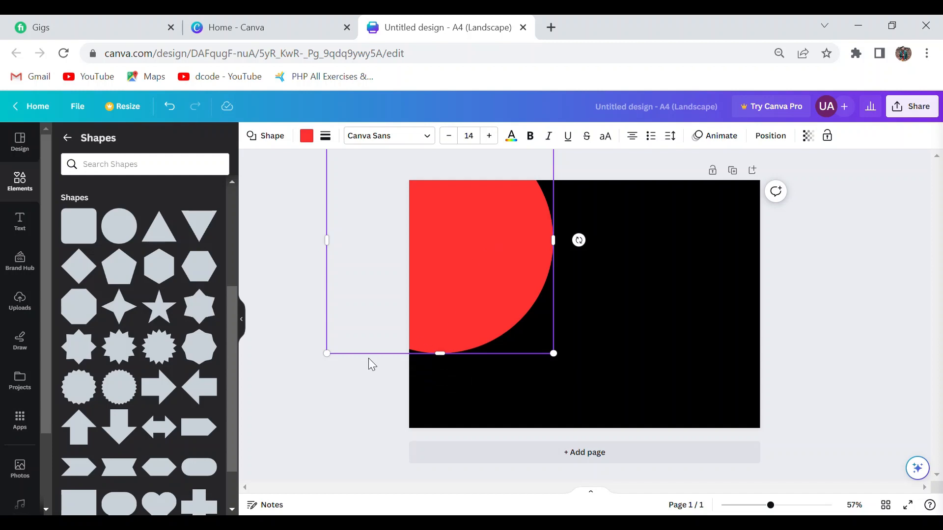
pyautogui.click(23, 182)
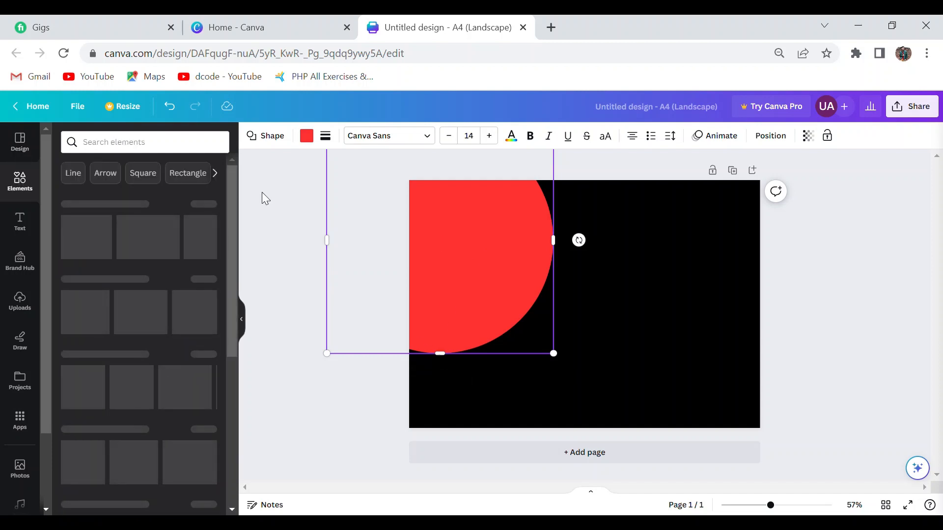
pyautogui.click(464, 250)
pyautogui.moveTo(463, 248); pyautogui.dragTo(773, 433)
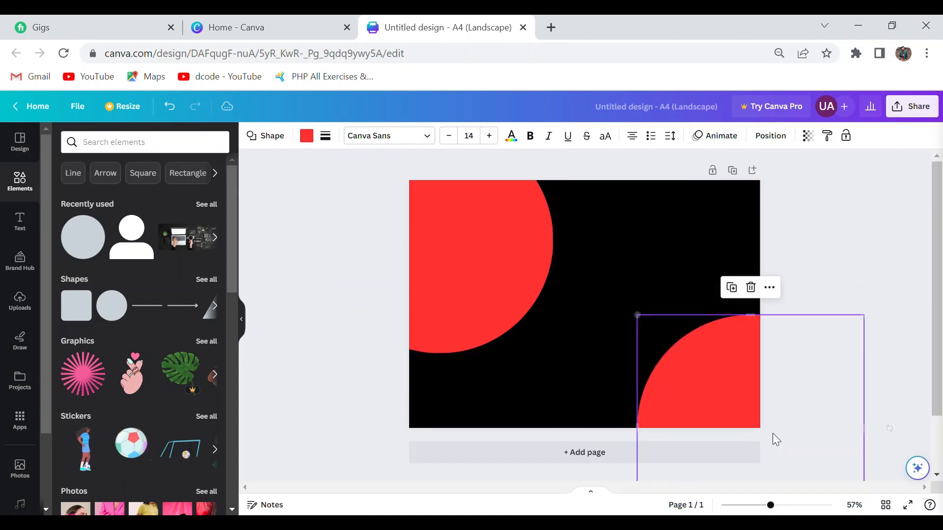
pyautogui.click(823, 284)
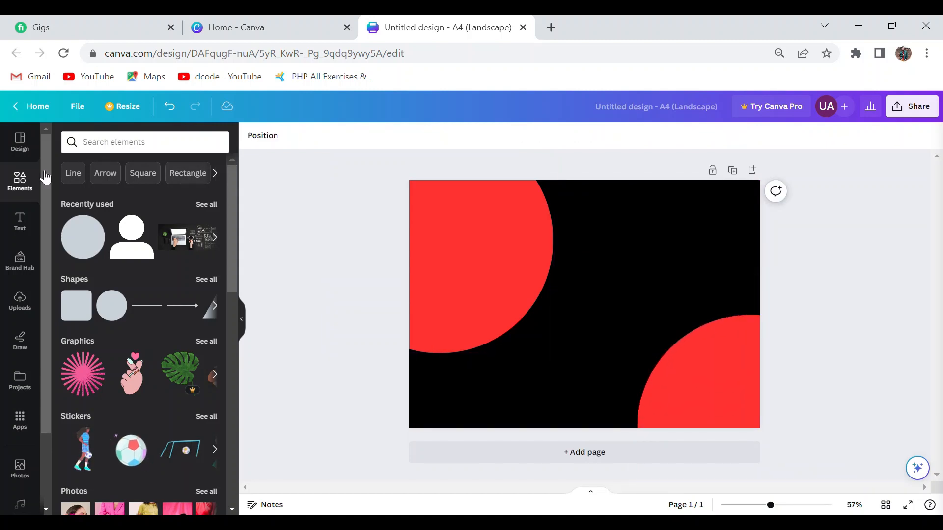
# Add a heading to the page and replace its placeholder with "FOOD STREET".
pyautogui.click(20, 223)
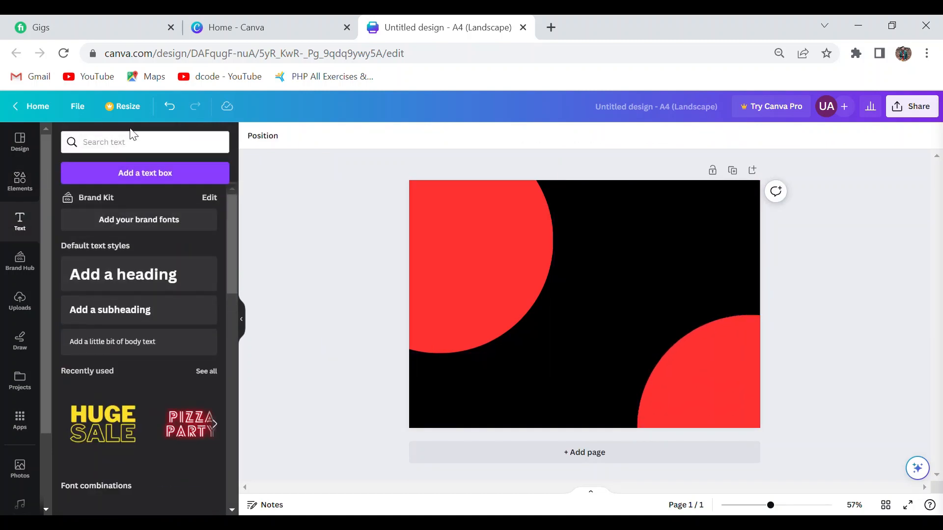
pyautogui.click(190, 283)
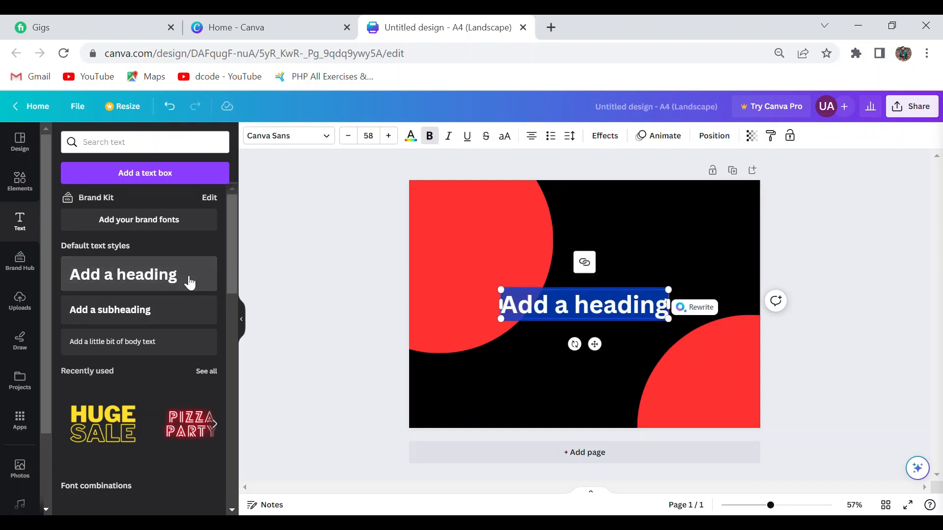
pyautogui.press('BackSpace')
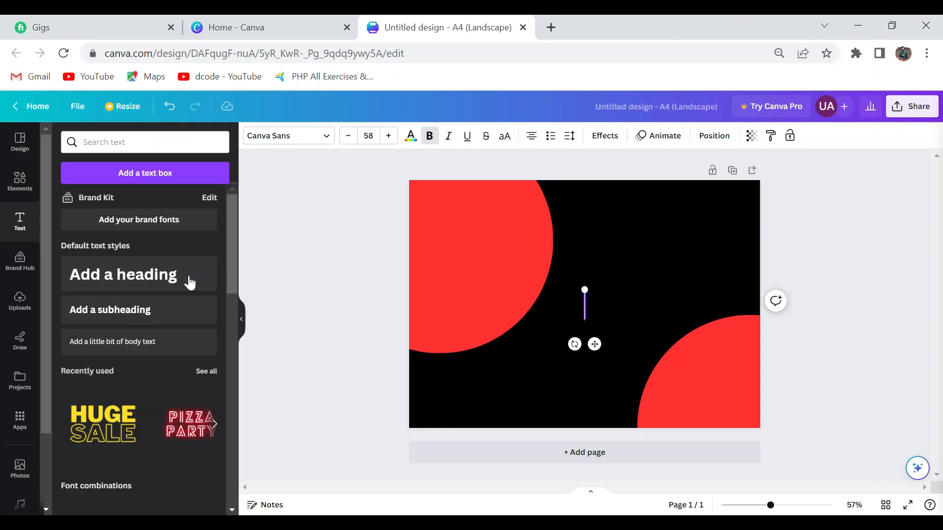
pyautogui.write('FOOD')
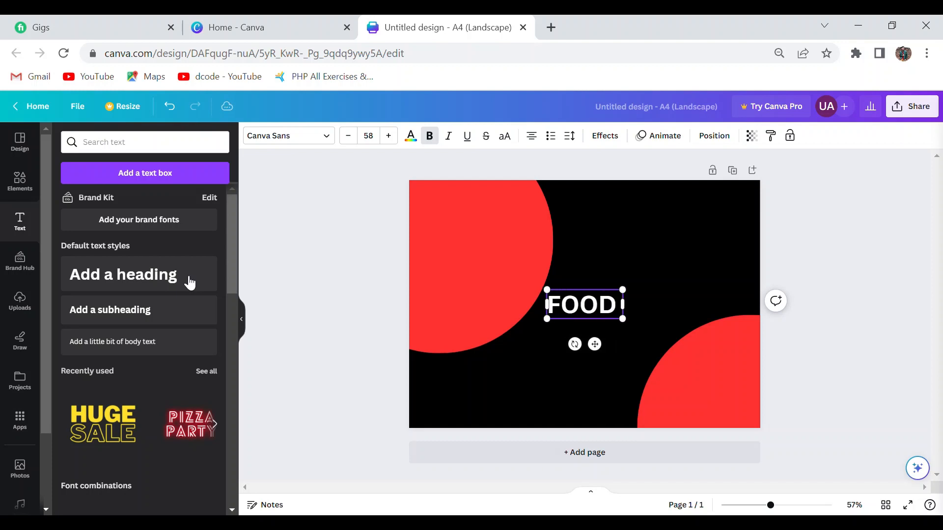
pyautogui.write(' STR')
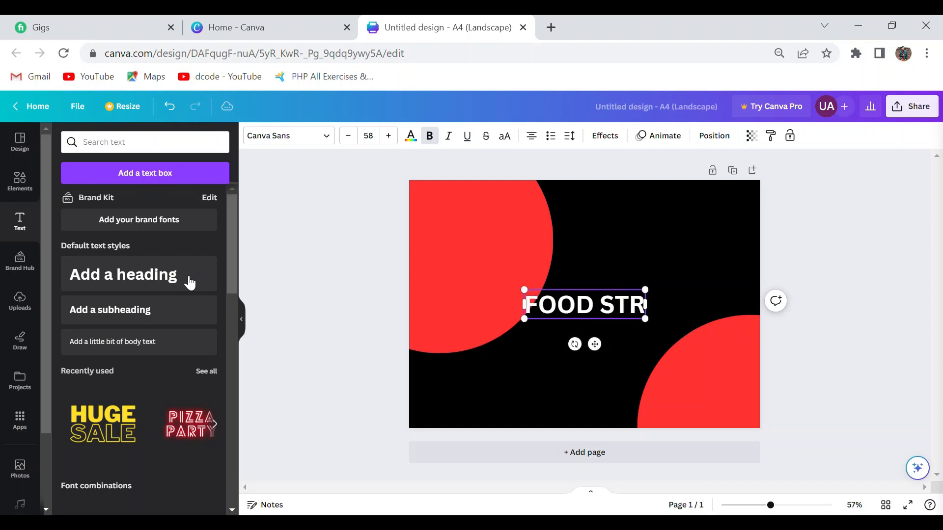
pyautogui.write('EET')
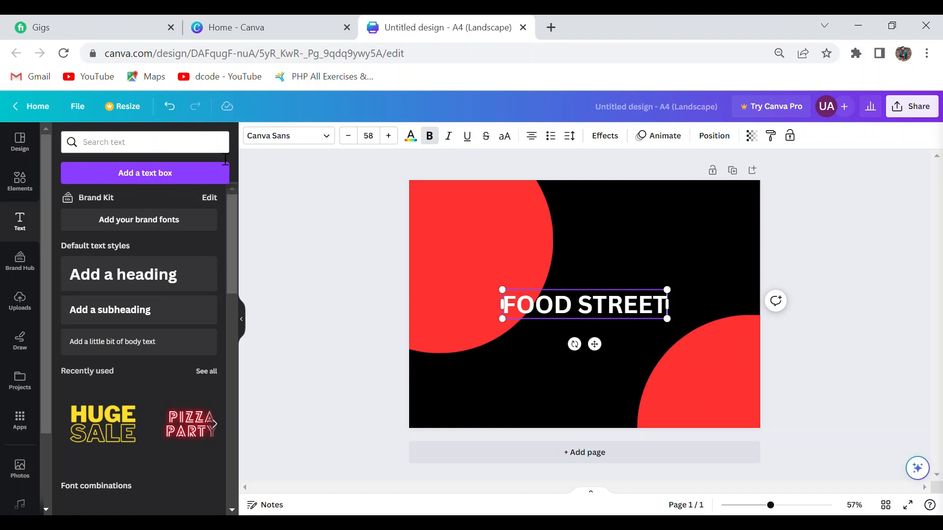
pyautogui.click(181, 312)
pyautogui.press('BackSpace')
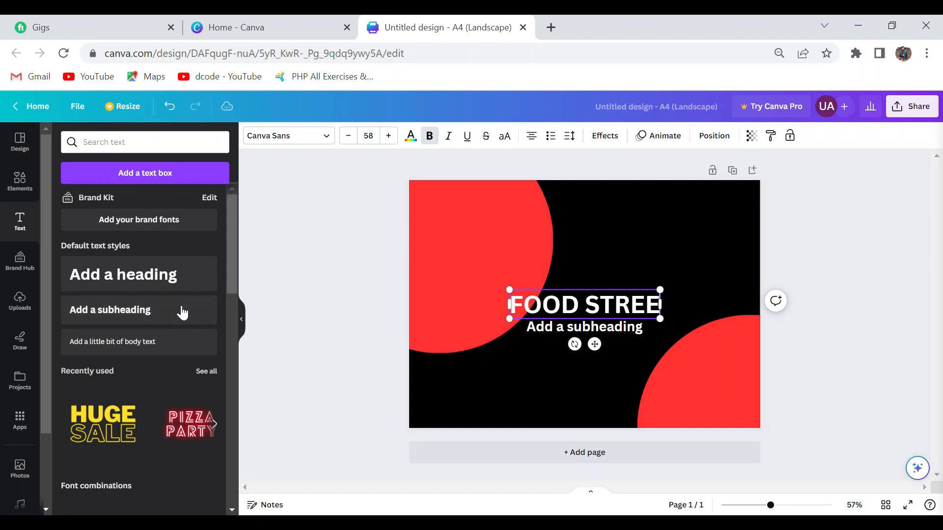
pyautogui.hotkey('ctrl', 'z')
pyautogui.hotkey('ctrl', 'z')
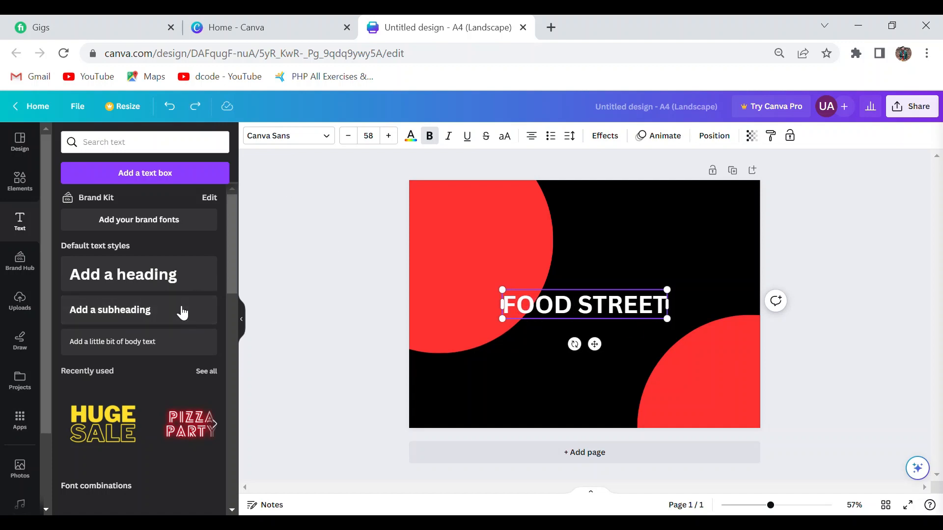
# Add a subheading below the "FOOD STREET" heading and replace its text with "BUY 1 GET 1".
pyautogui.click(152, 312)
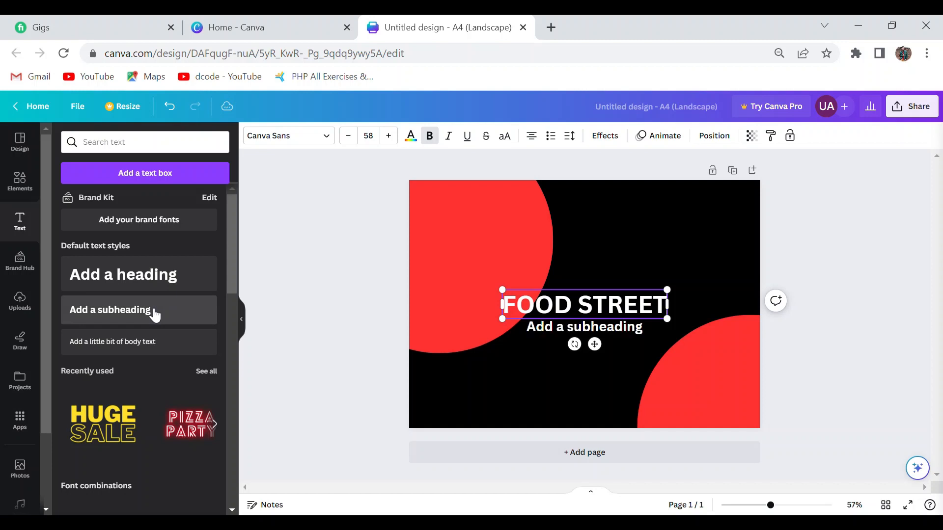
pyautogui.click(649, 332)
pyautogui.hotkey('ctrl', 'a')
pyautogui.press('BackSpace')
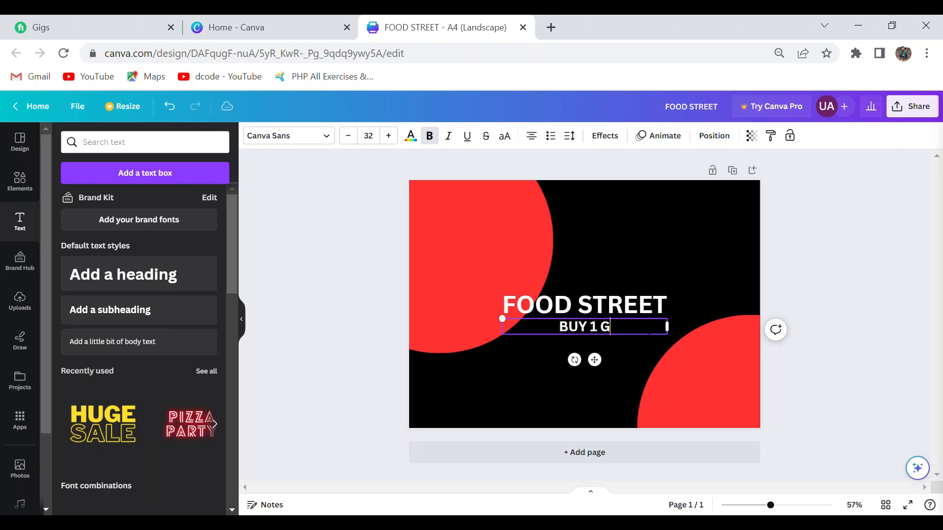
pyautogui.write('ET ')
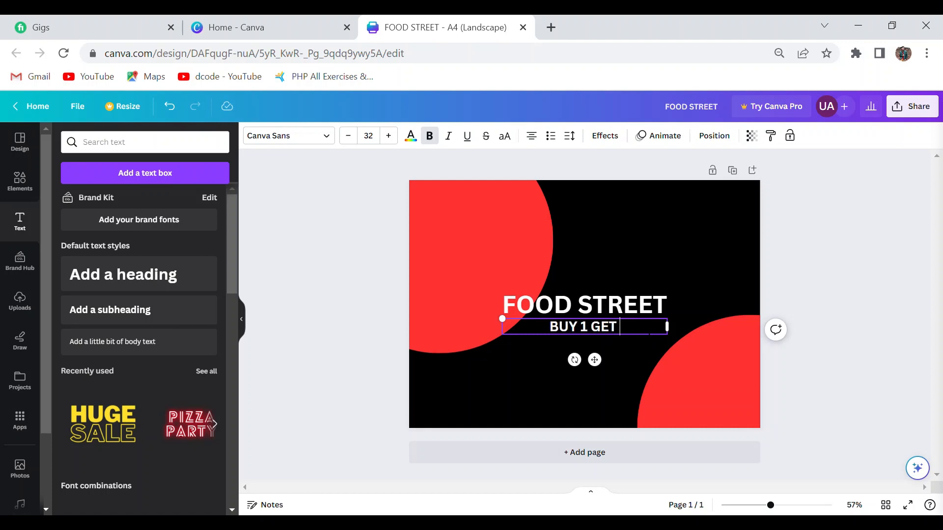
pyautogui.write('1')
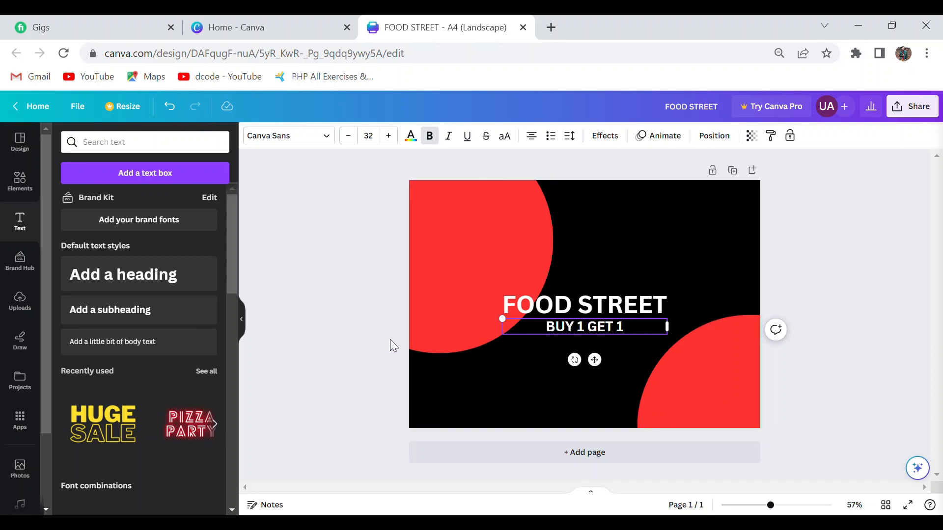
# Add another heading below the subheading and replace its placeholder with "SPECIAL OFFER".
pyautogui.click(204, 276)
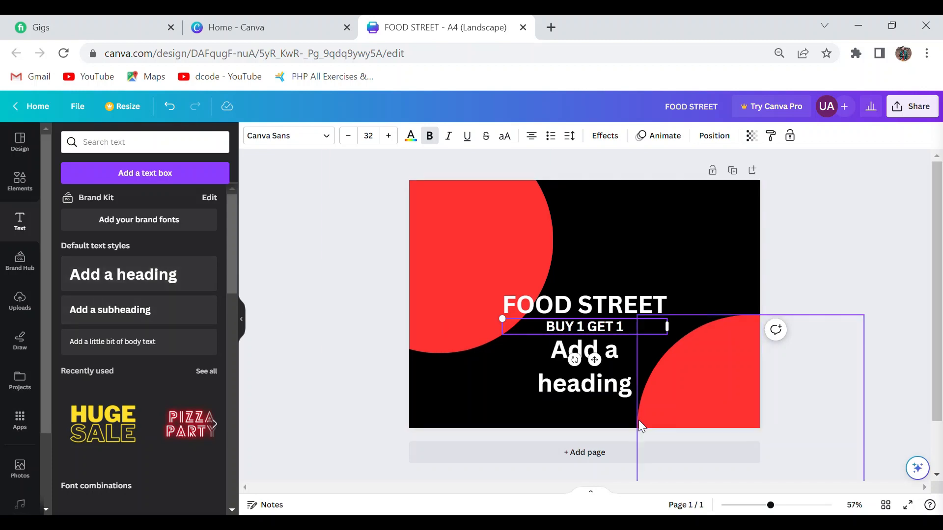
pyautogui.doubleClick(629, 387)
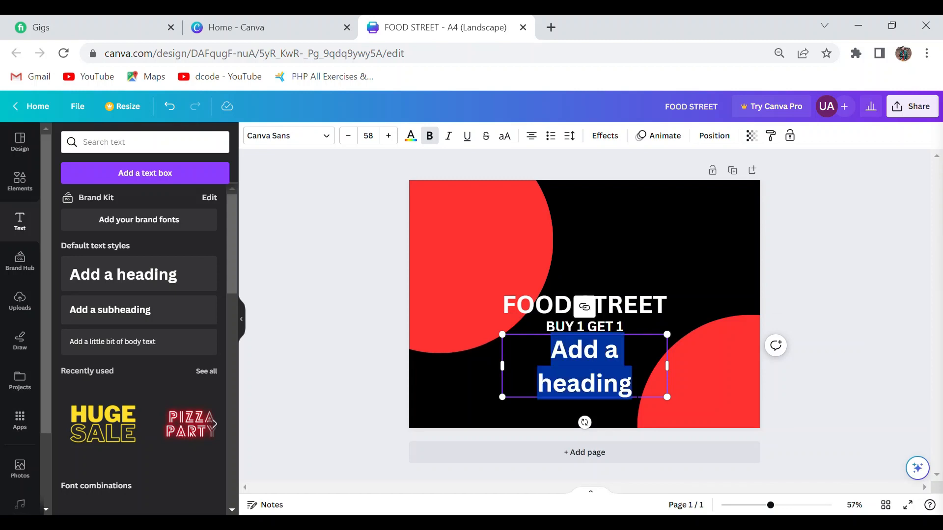
pyautogui.press('BackSpace')
pyautogui.write('S')
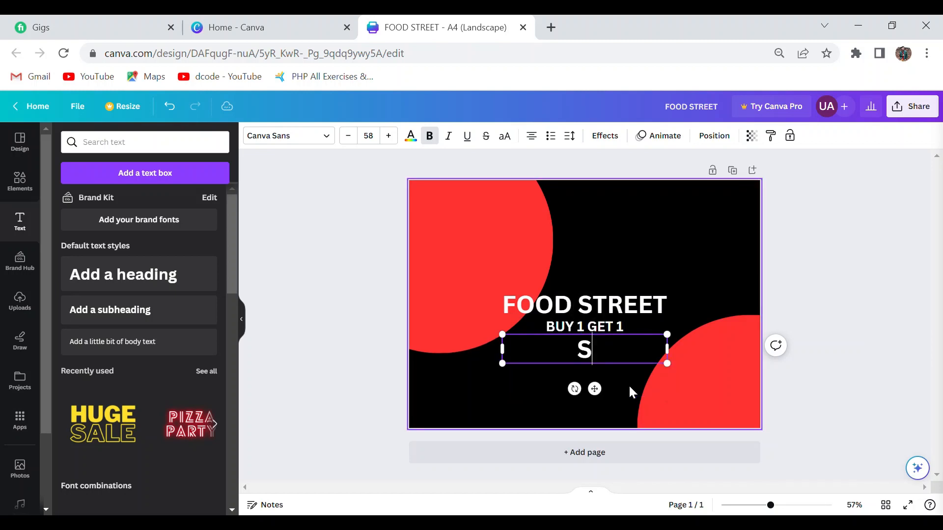
pyautogui.write('PE')
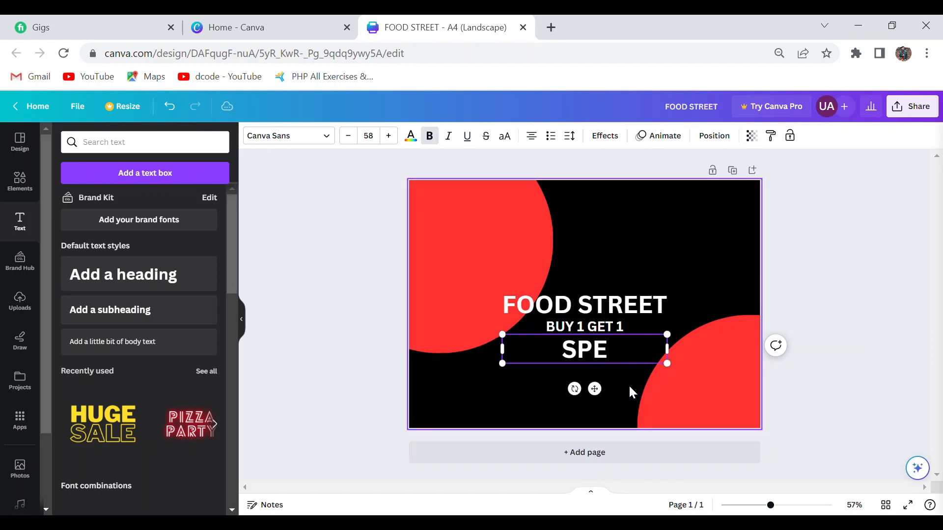
pyautogui.write('CIAL OFFER')
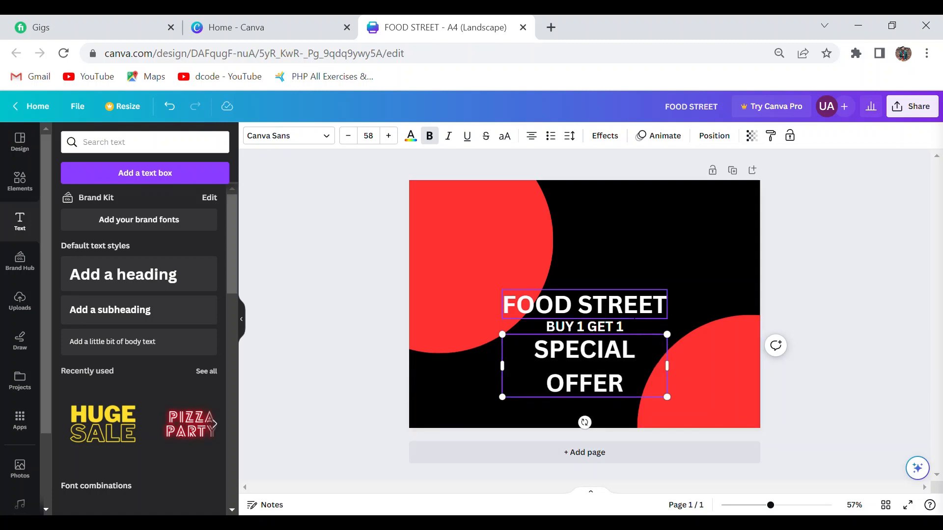
# Set the "FOOD STREET" heading's font to Anton and move it to the upper-right area of the page.
pyautogui.click(634, 314)
pyautogui.click(326, 136)
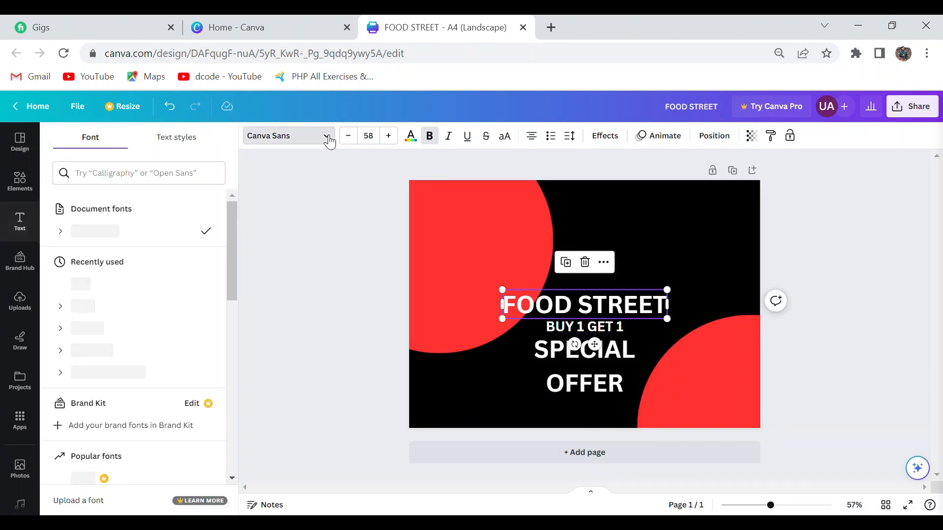
pyautogui.scroll(-2, 229, 252)
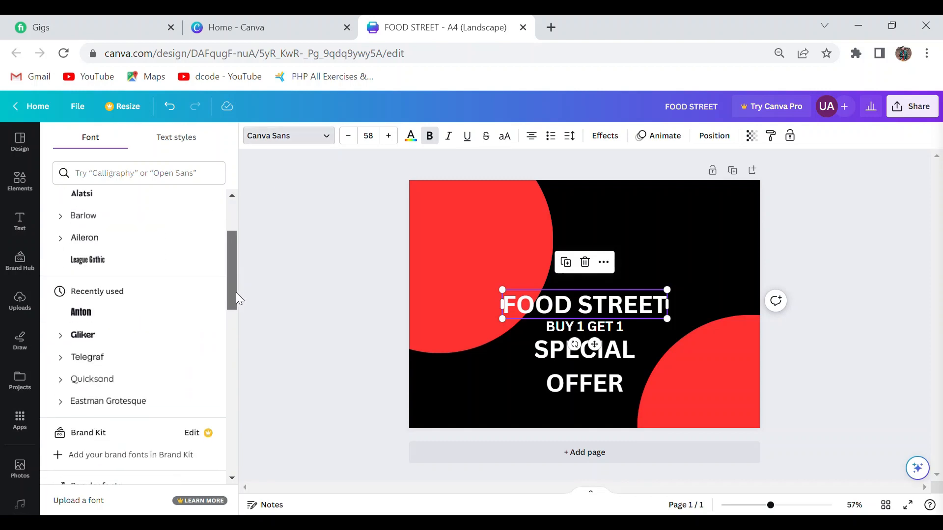
pyautogui.click(133, 322)
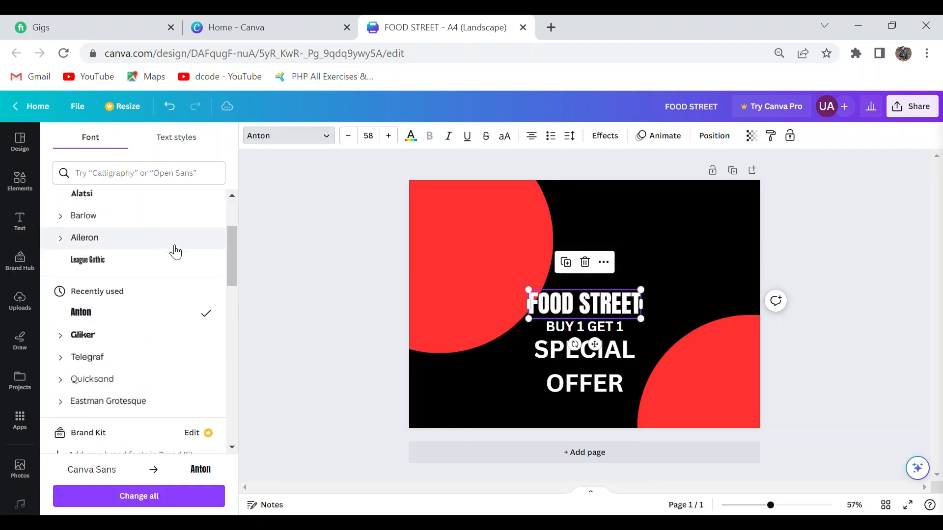
pyautogui.moveTo(575, 312); pyautogui.dragTo(627, 249)
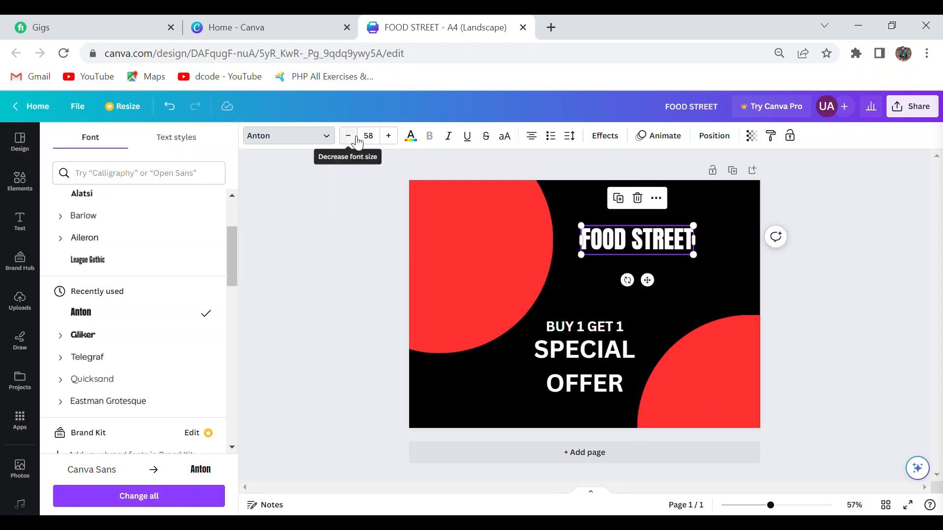
# Increase the "FOOD STREET" heading's font size to 77 and underline it.
pyautogui.click(389, 136)
pyautogui.click(389, 135)
pyautogui.click(388, 136)
pyautogui.click(389, 135)
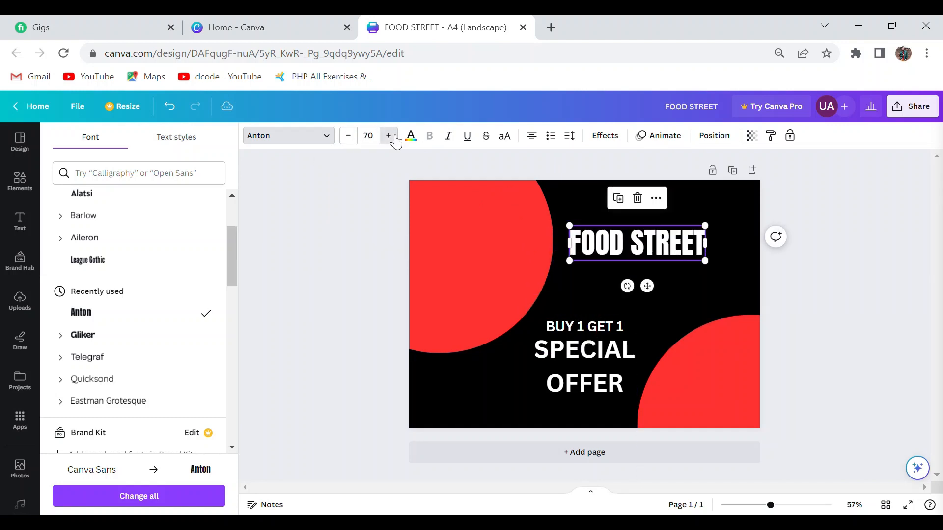
pyautogui.click(388, 135)
pyautogui.click(389, 135)
pyautogui.click(468, 137)
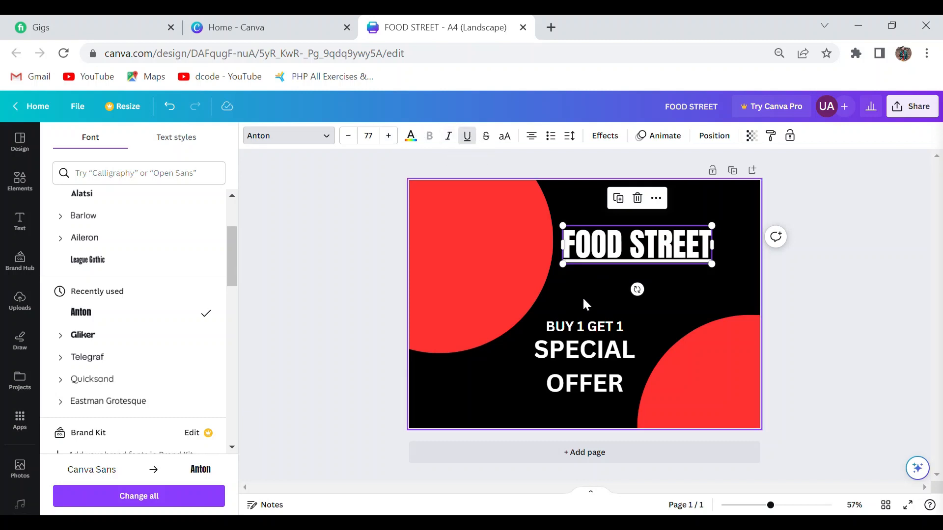
# Move the "BUY 1 GET 1" subheading directly beneath "FOOD STREET" and set it to size 30 in the TAN Kindred font.
pyautogui.click(587, 327)
pyautogui.moveTo(587, 326); pyautogui.dragTo(636, 288)
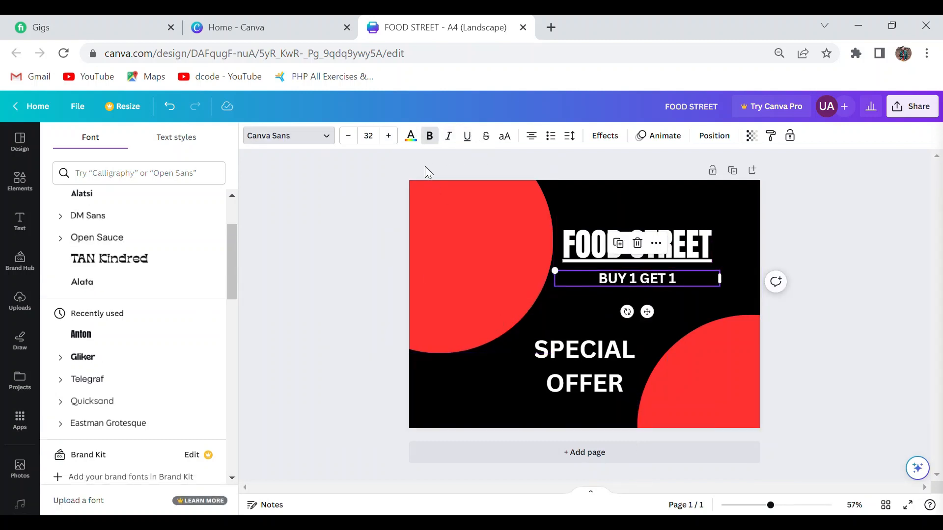
pyautogui.click(348, 136)
pyautogui.click(348, 136)
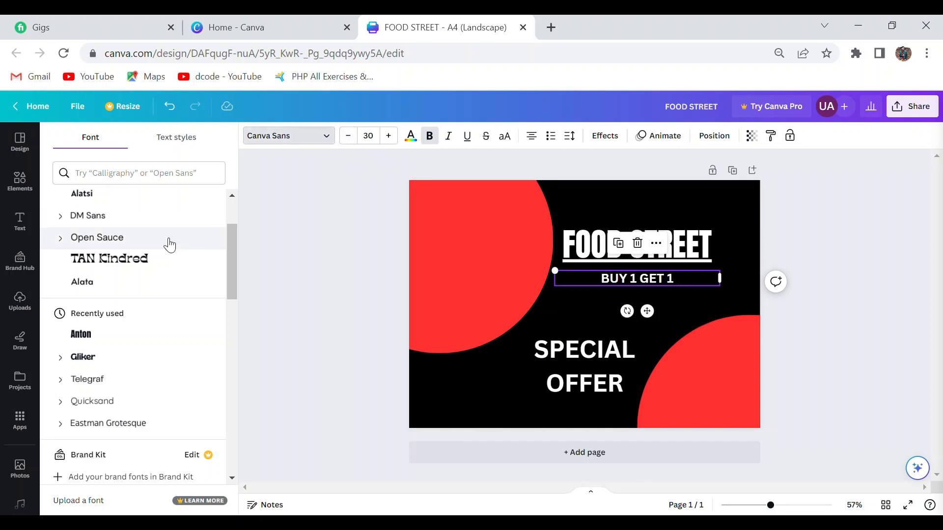
pyautogui.click(157, 261)
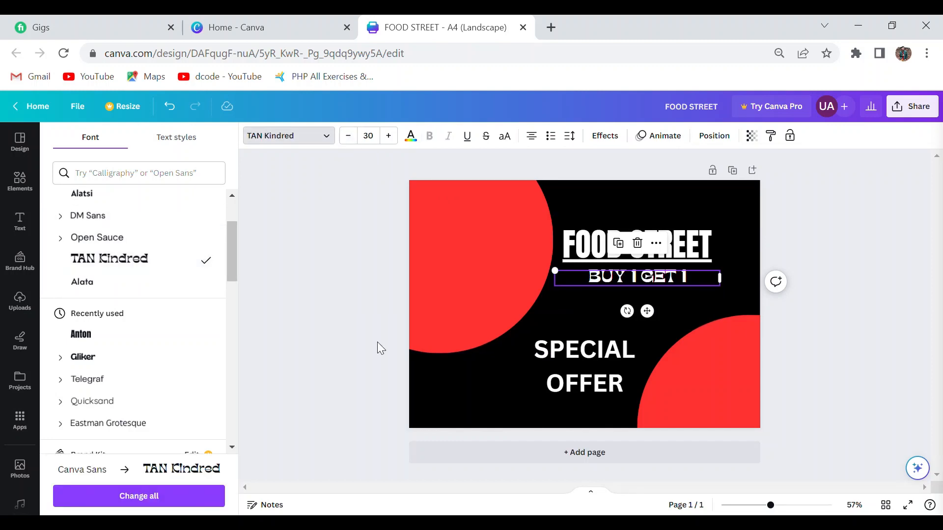
# Try several fonts on the "SPECIAL OFFER" heading, settle on Anton, and reduce its font size to 54.
pyautogui.click(609, 379)
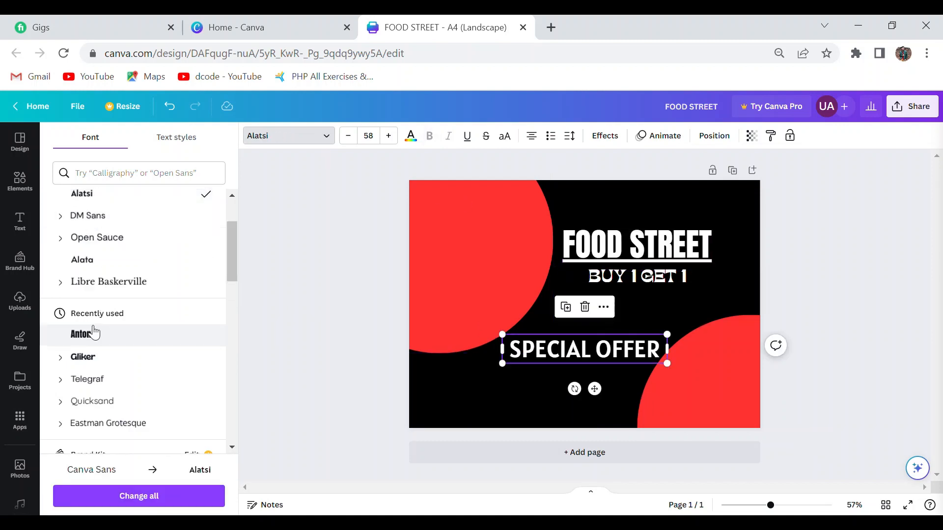
pyautogui.scroll(2, 235, 231)
pyautogui.click(147, 231)
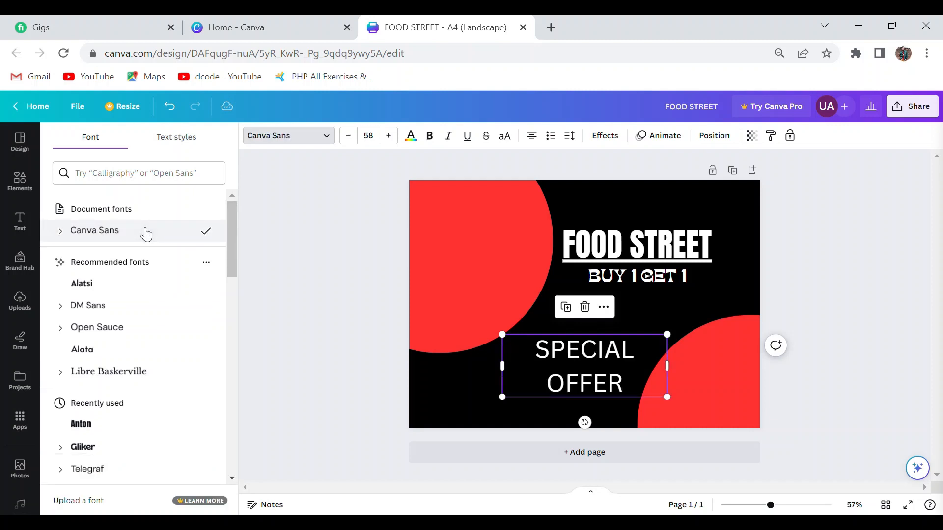
pyautogui.click(123, 288)
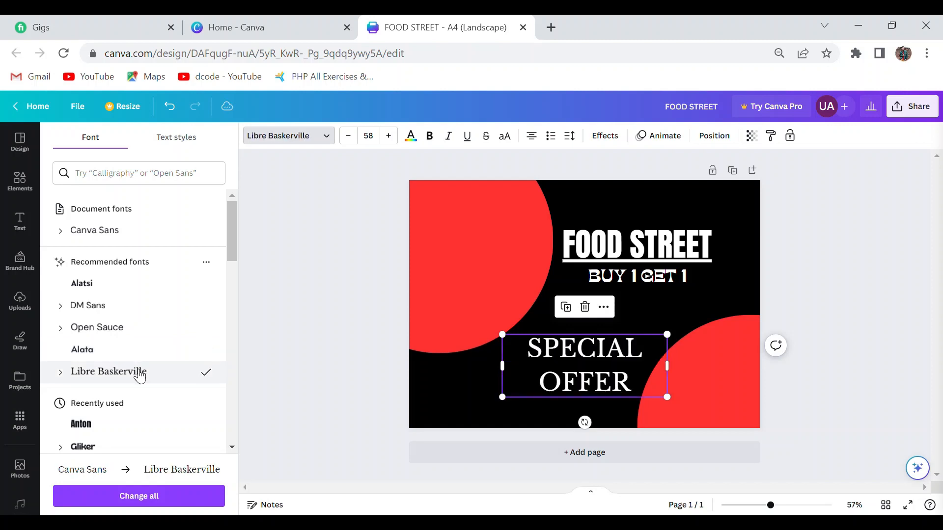
pyautogui.click(142, 427)
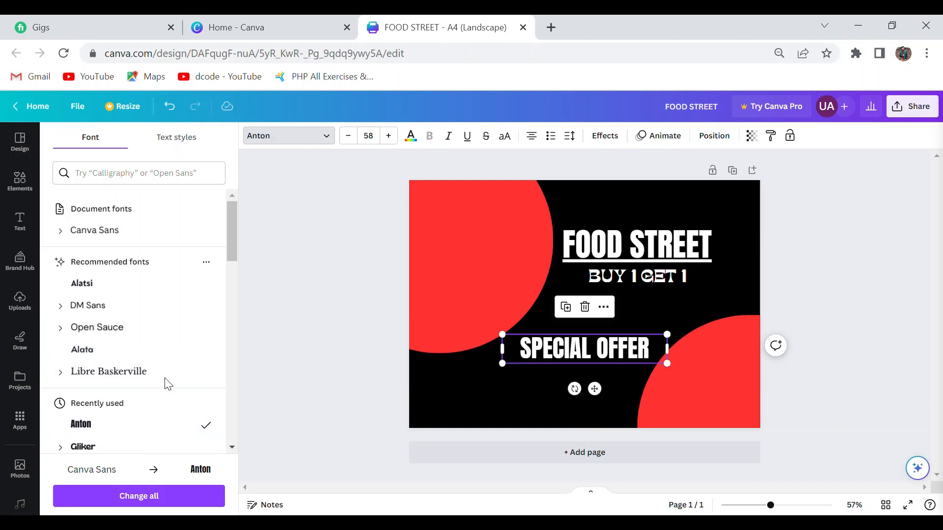
pyautogui.click(349, 136)
pyautogui.click(348, 136)
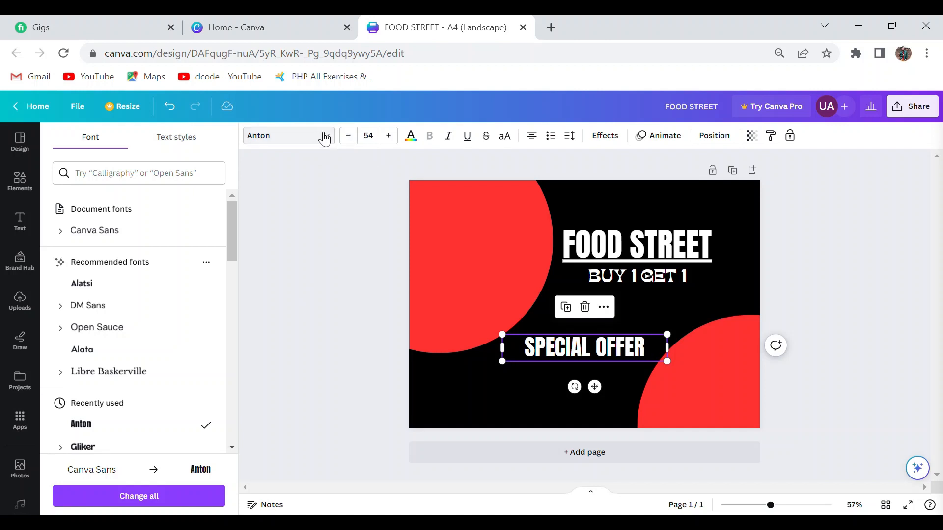
pyautogui.click(291, 139)
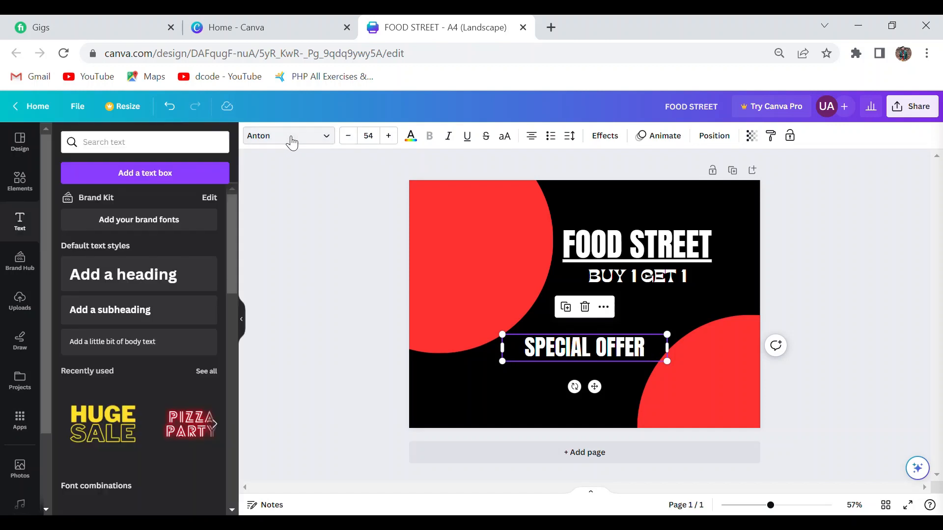
# Apply the Curve shape effect to the "SPECIAL OFFER" heading with a curve value of 76.
pyautogui.click(605, 136)
pyautogui.scroll(-1, 230, 273)
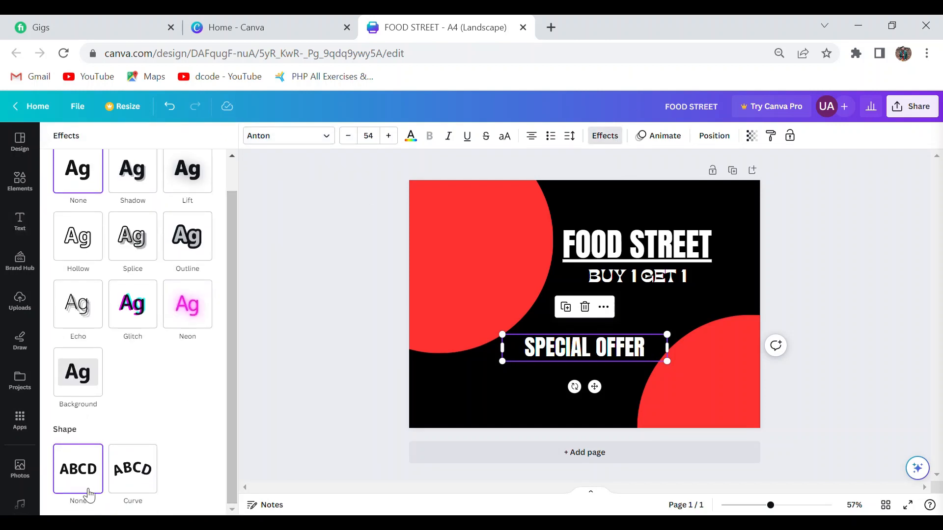
pyautogui.click(136, 475)
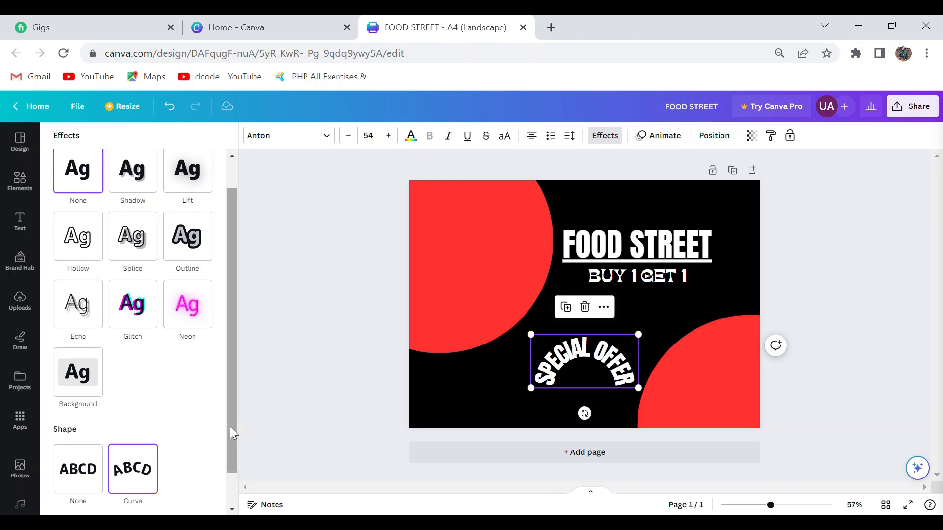
pyautogui.scroll(-1, 142, 476)
pyautogui.moveTo(215, 499); pyautogui.dragTo(193, 499)
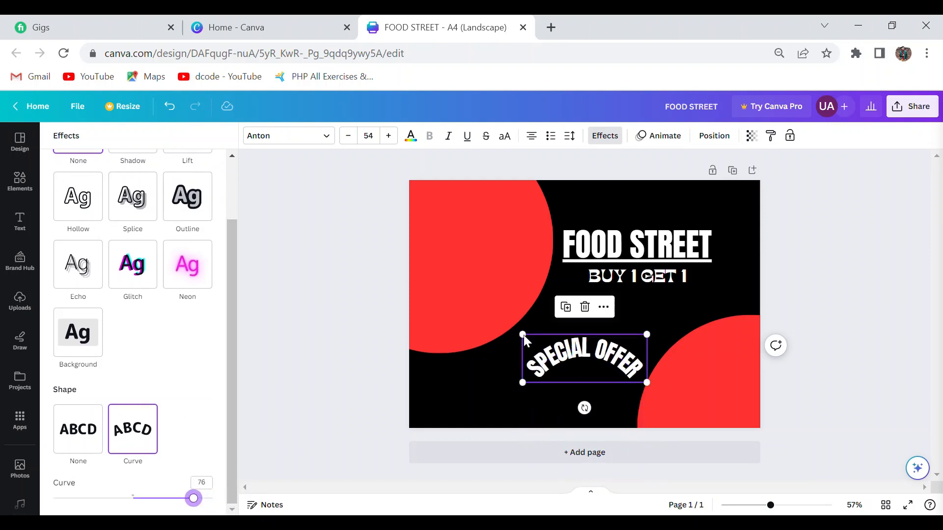
# Move the curved "SPECIAL OFFER" text up beneath "BUY 1 GET 1" and reduce its font size to 41.
pyautogui.moveTo(571, 354); pyautogui.dragTo(580, 311)
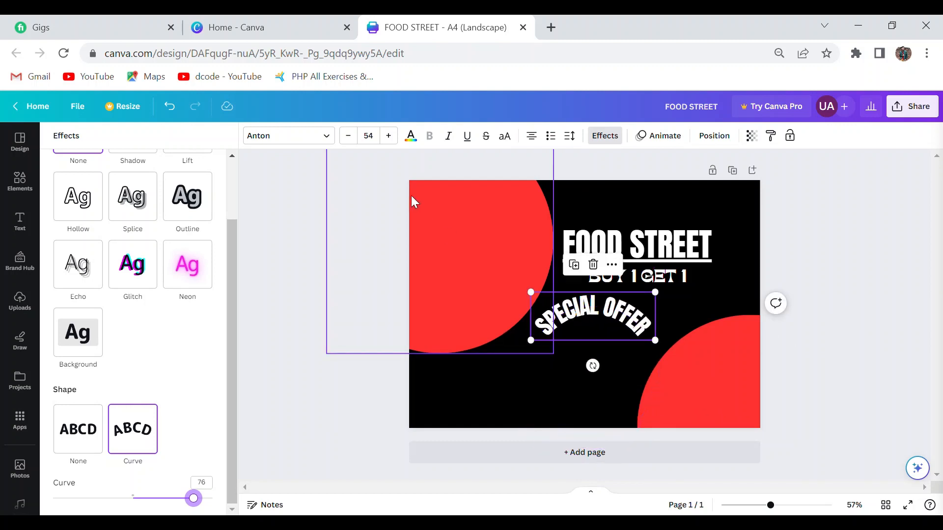
pyautogui.click(349, 136)
pyautogui.click(349, 136)
pyautogui.click(349, 136)
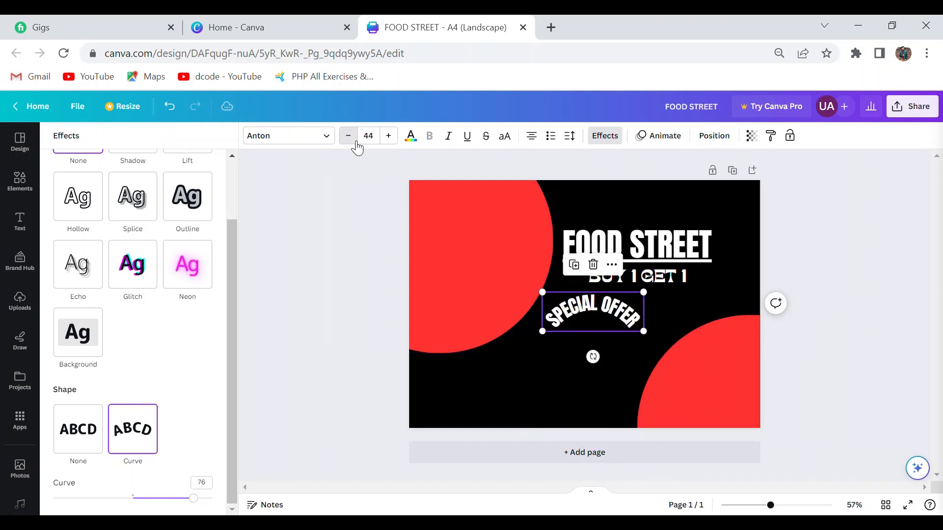
pyautogui.click(349, 136)
pyautogui.moveTo(591, 312)
pyautogui.mouseDown()
pyautogui.moveTo(614, 319)
pyautogui.moveTo(601, 316)
pyautogui.mouseUp()
pyautogui.click(369, 216)
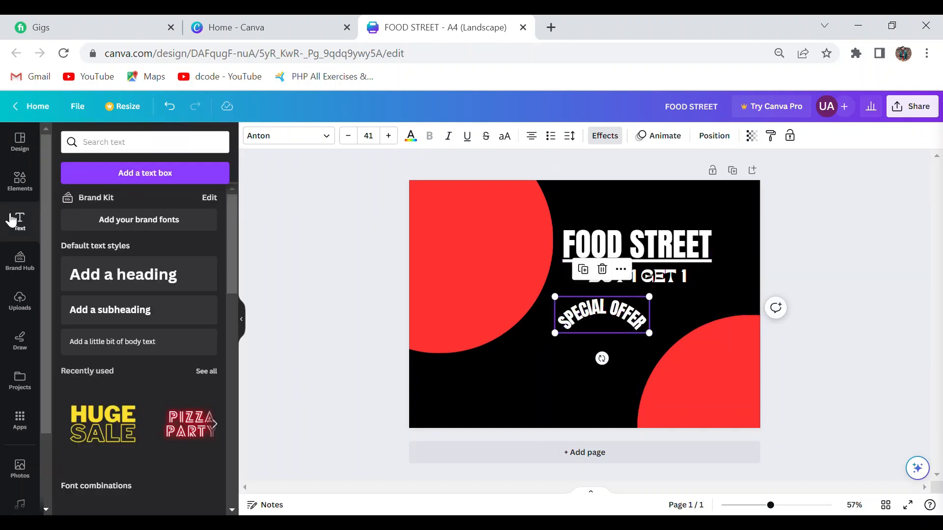
# Search the elements for "FOOD STREET", narrow the photos to "Street food", and add the photo of a food stall at night to the page.
pyautogui.click(27, 178)
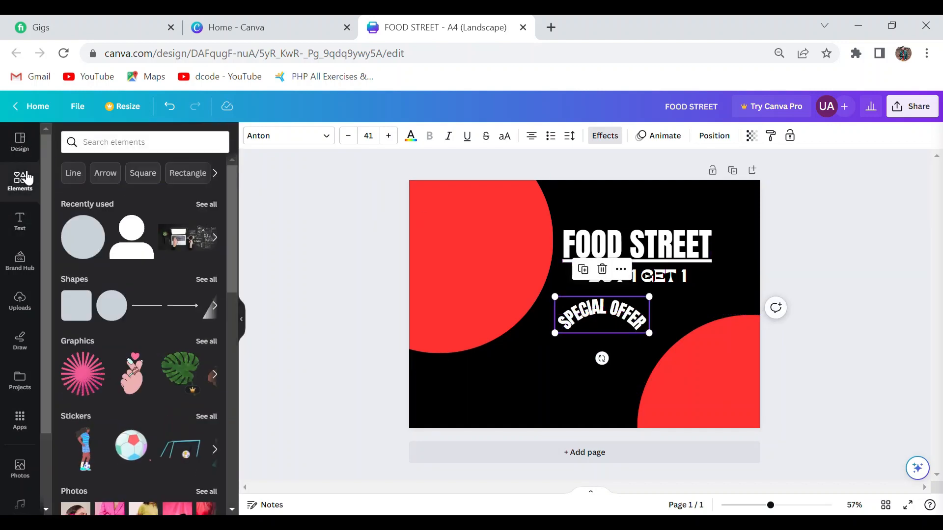
pyautogui.click(158, 146)
pyautogui.write('FO')
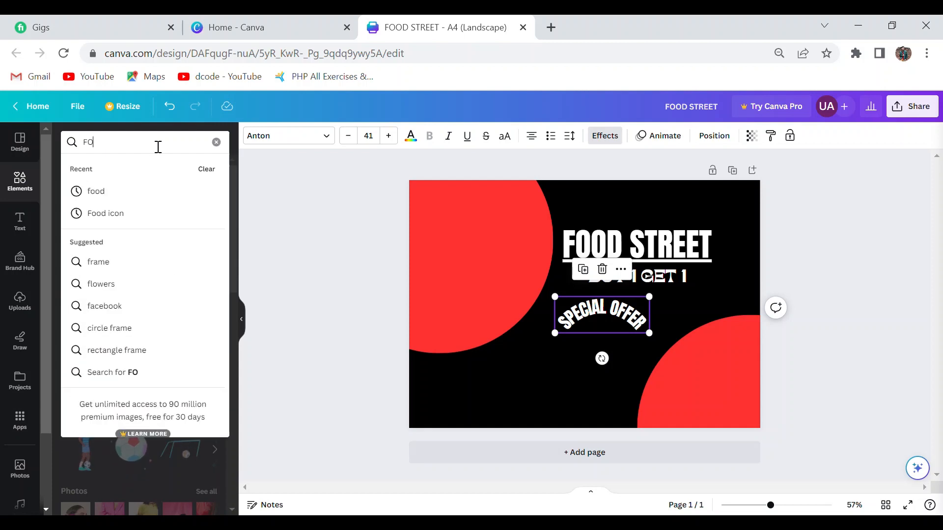
pyautogui.write('OD')
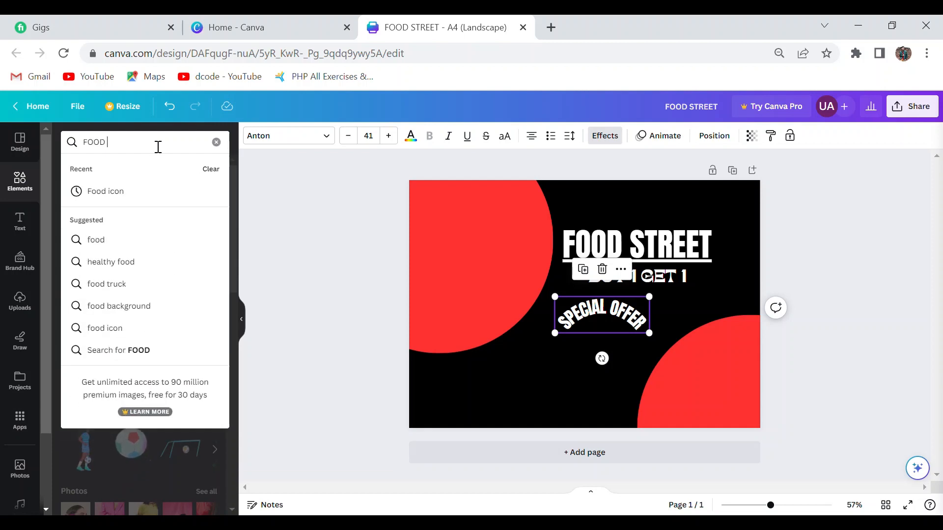
pyautogui.write(' STREE')
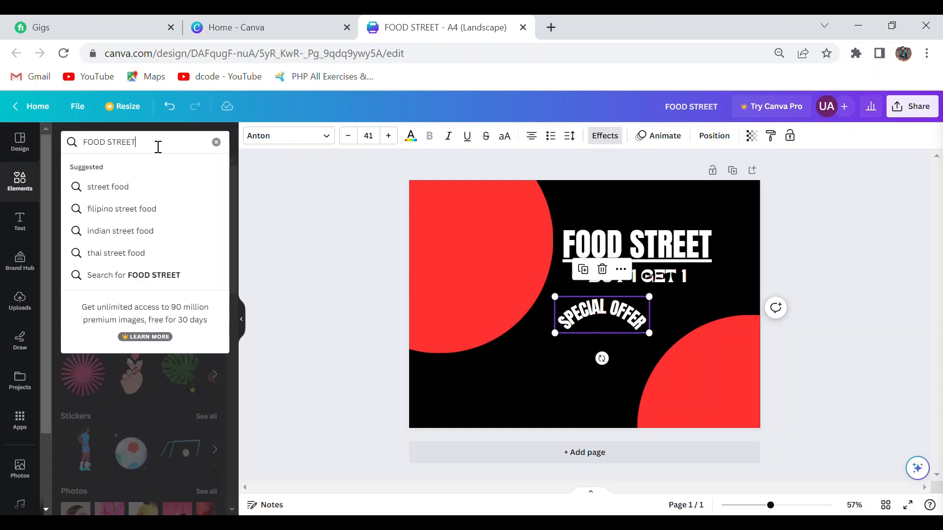
pyautogui.write('T')
pyautogui.press('Return')
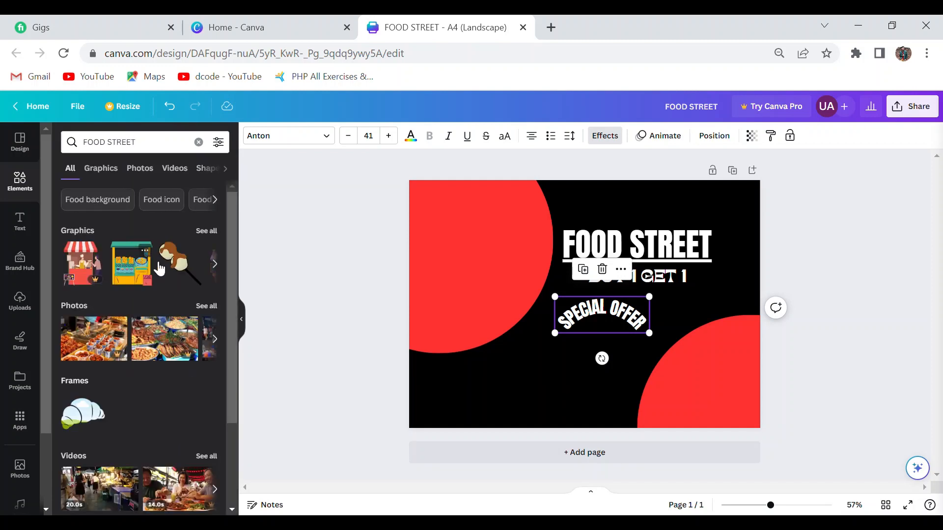
pyautogui.click(205, 307)
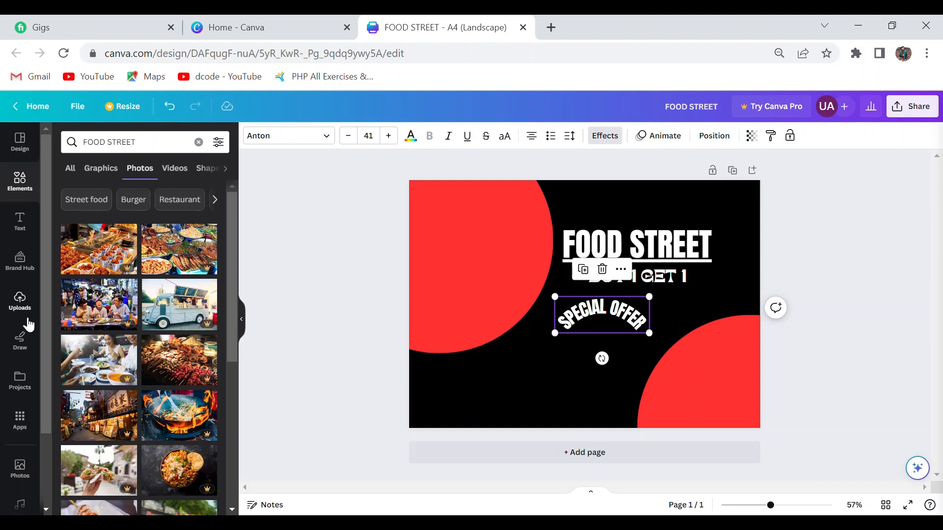
pyautogui.click(83, 200)
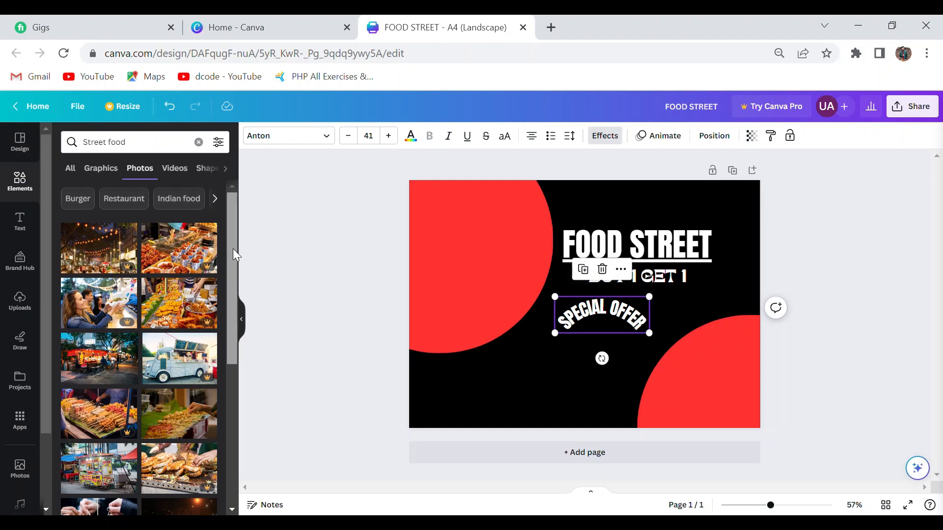
pyautogui.moveTo(233, 249); pyautogui.dragTo(253, 370)
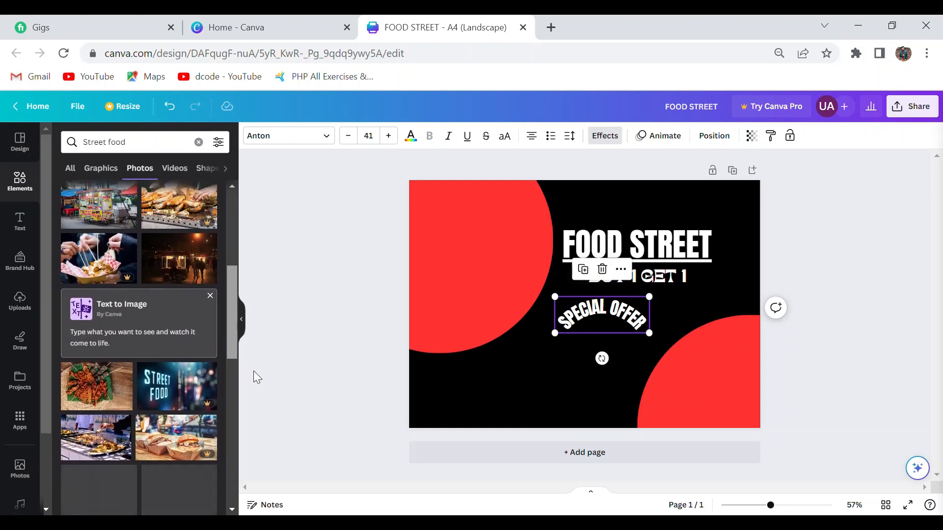
pyautogui.moveTo(198, 270); pyautogui.dragTo(484, 253)
# Enlarge the night food stall photo until it covers the whole page and set its transparency to 40.
pyautogui.moveTo(435, 226); pyautogui.dragTo(386, 175)
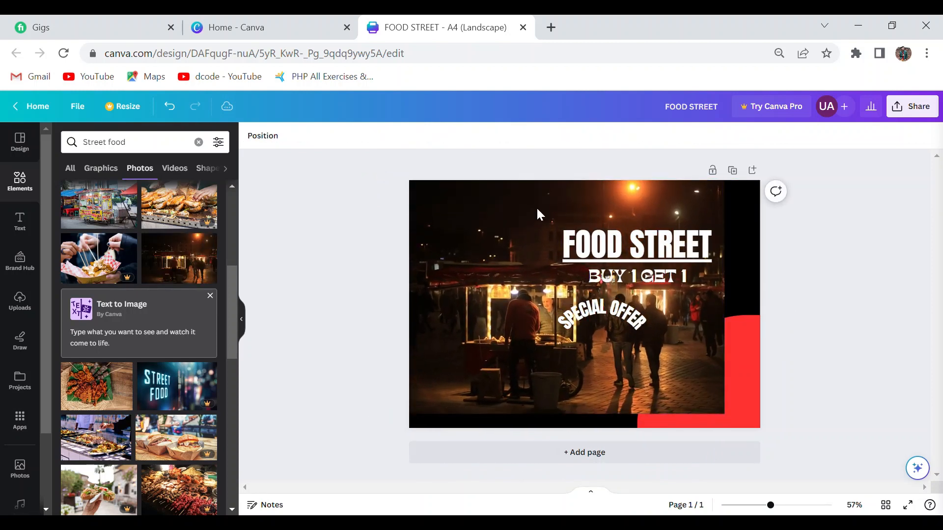
pyautogui.click(676, 346)
pyautogui.moveTo(734, 423); pyautogui.dragTo(785, 456)
pyautogui.click(463, 136)
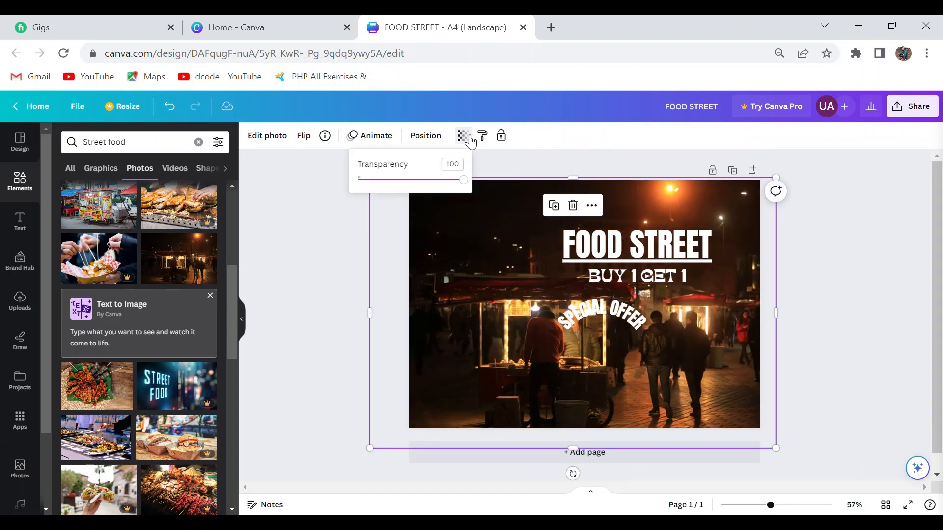
pyautogui.moveTo(464, 181); pyautogui.dragTo(404, 181)
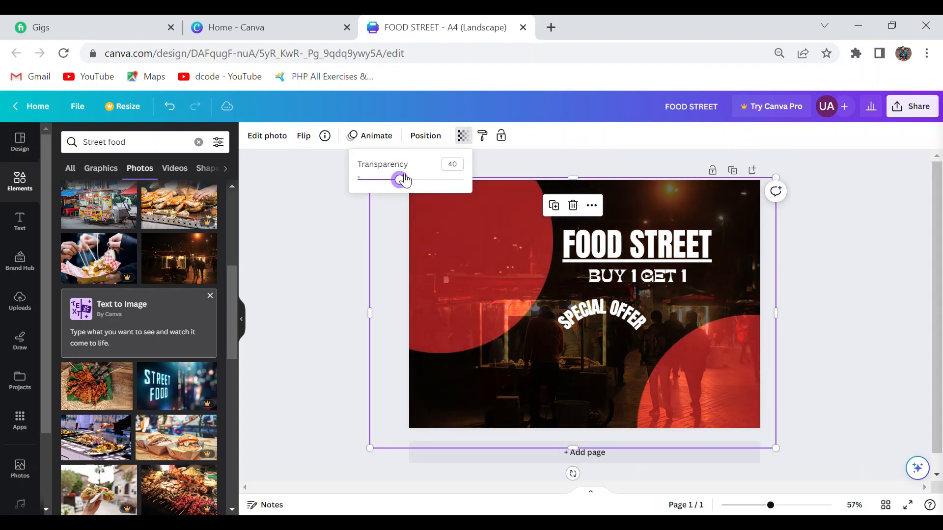
pyautogui.click(329, 204)
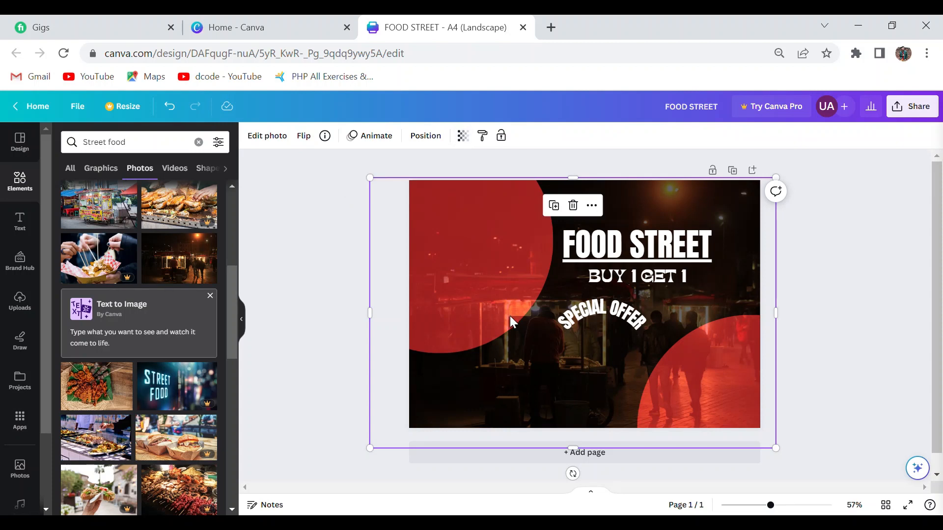
# Send the night food stall photo to the back, behind the red circles and the text.
pyautogui.rightClick(525, 342)
pyautogui.moveTo(579, 326)
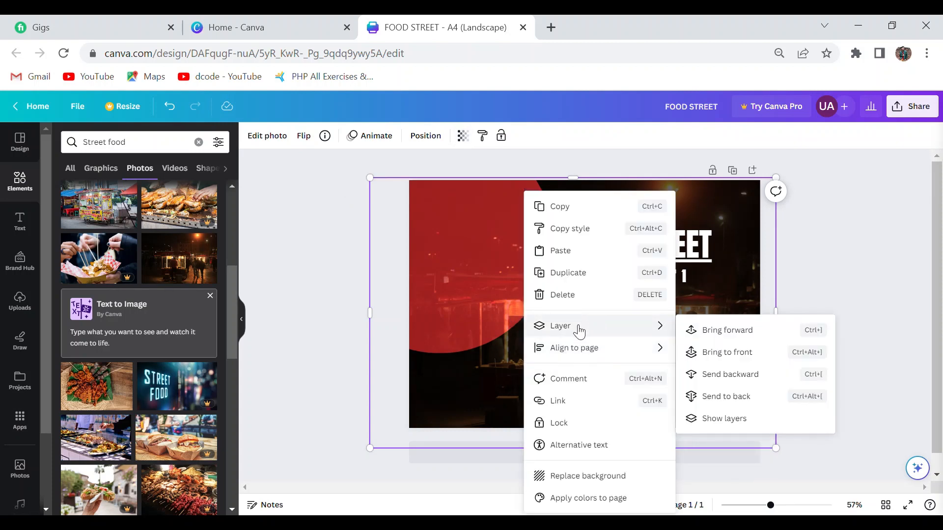
pyautogui.click(706, 401)
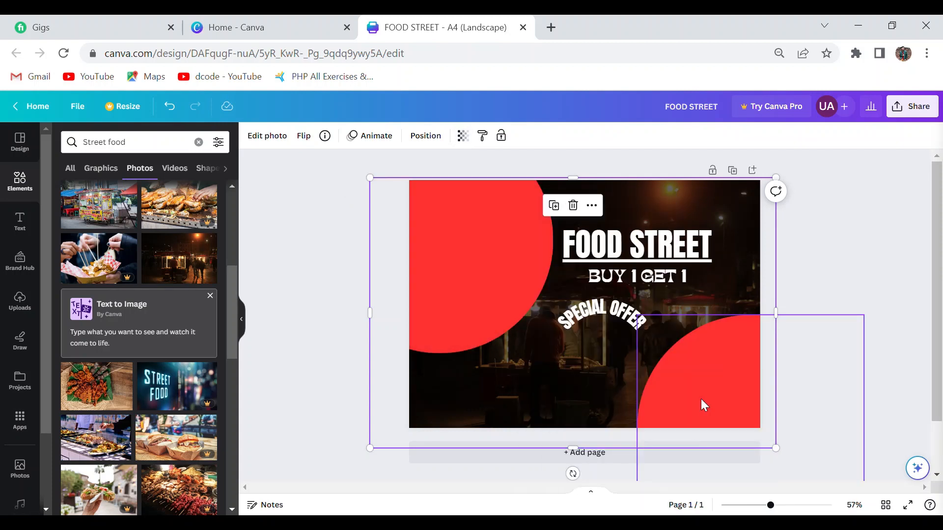
pyautogui.click(881, 266)
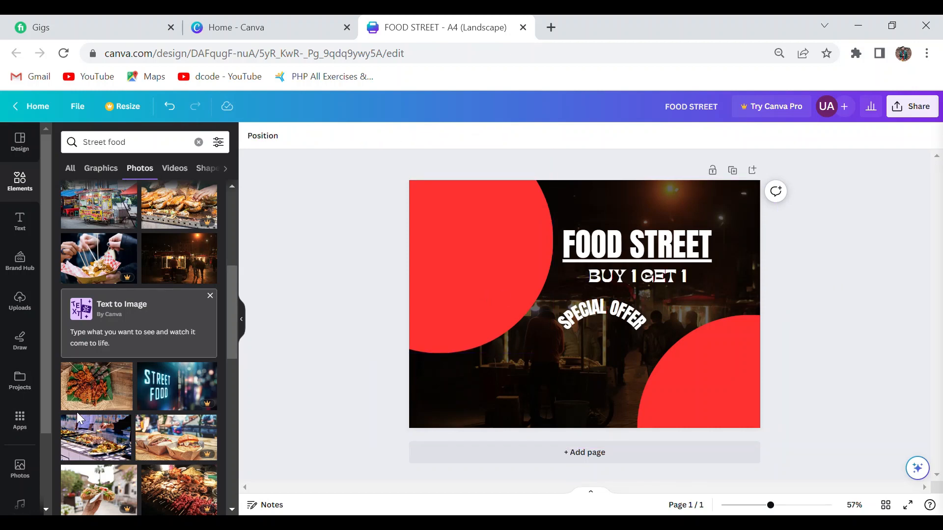
# Try placing the photo of grilled food on green leaves over the upper-left red circle, and undo it.
pyautogui.moveTo(95, 389); pyautogui.dragTo(415, 240)
pyautogui.hotkey('ctrl', 'z')
# Search the elements for "FRAME" and place a large circular photo frame over the upper-left red circle, leaving a red rim.
pyautogui.click(24, 192)
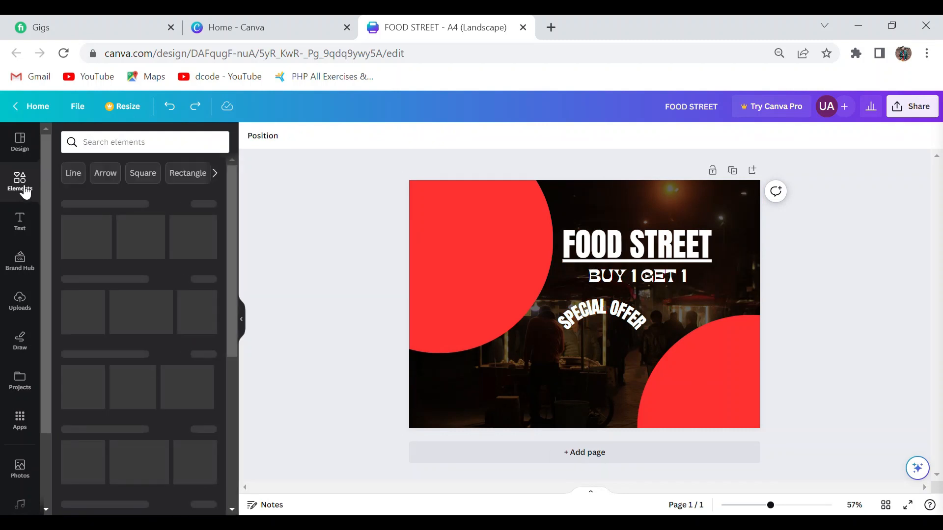
pyautogui.click(172, 152)
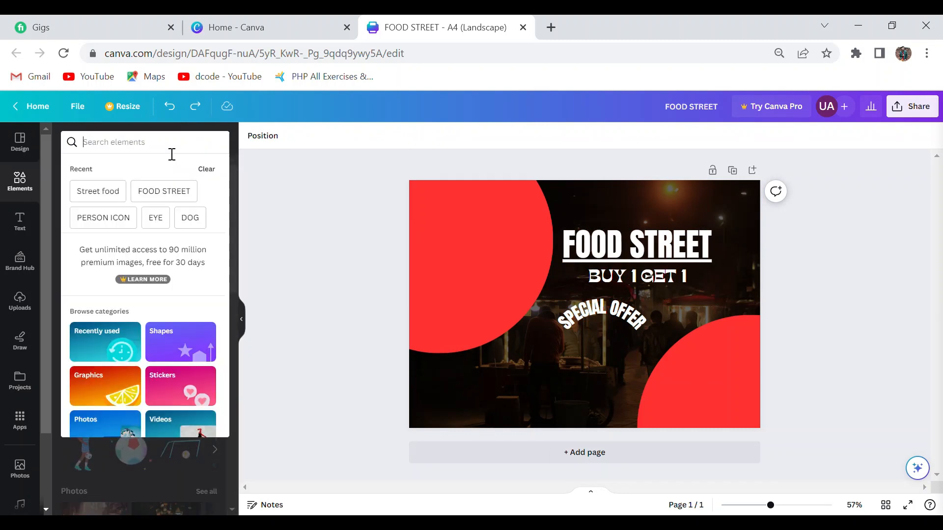
pyautogui.write('FRAME')
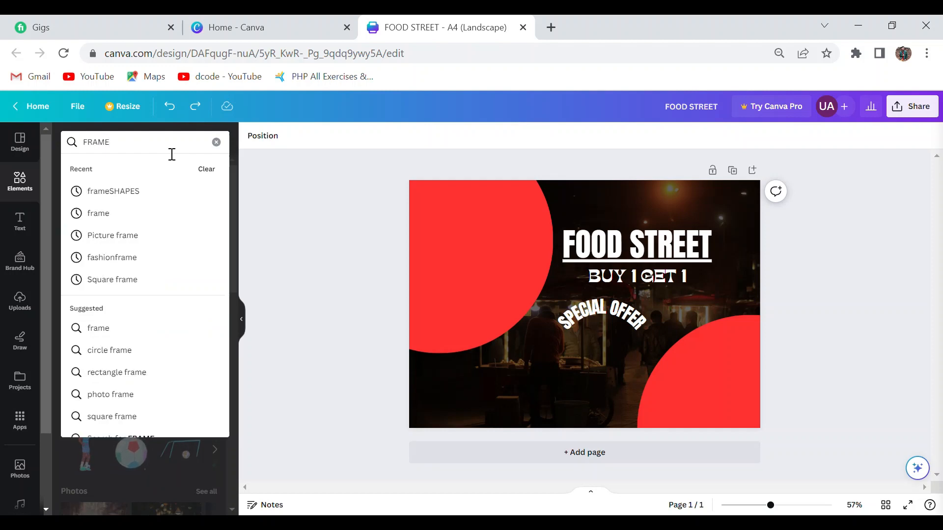
pyautogui.press('Return')
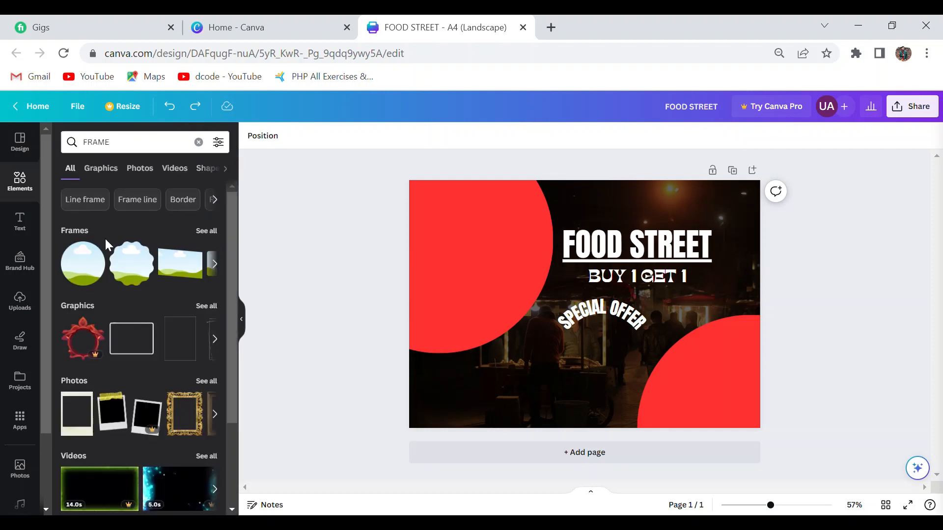
pyautogui.moveTo(102, 244); pyautogui.dragTo(314, 142)
pyautogui.click(314, 142)
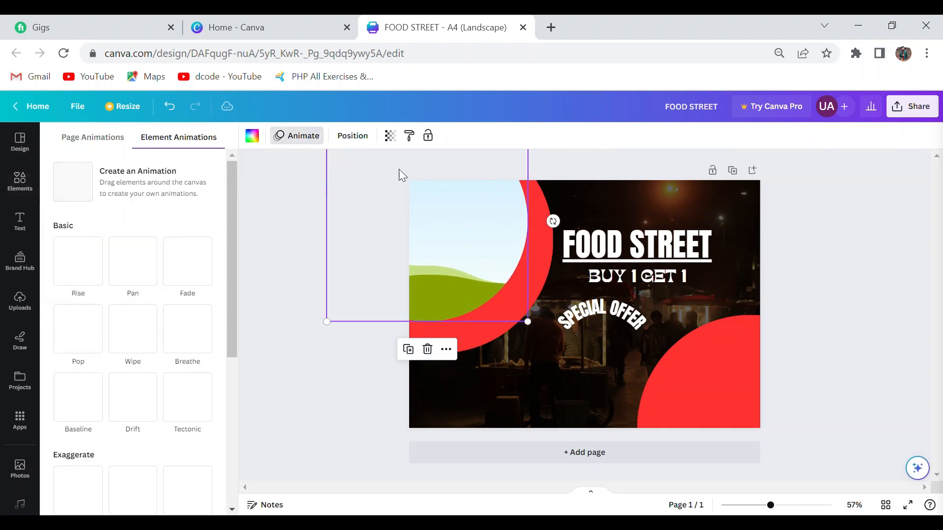
# Enlarge the circular photo frame until it covers the upper-left red circle, and place a second one over the lower-right red circle.
pyautogui.moveTo(452, 221); pyautogui.dragTo(475, 242)
pyautogui.moveTo(372, 350); pyautogui.dragTo(349, 364)
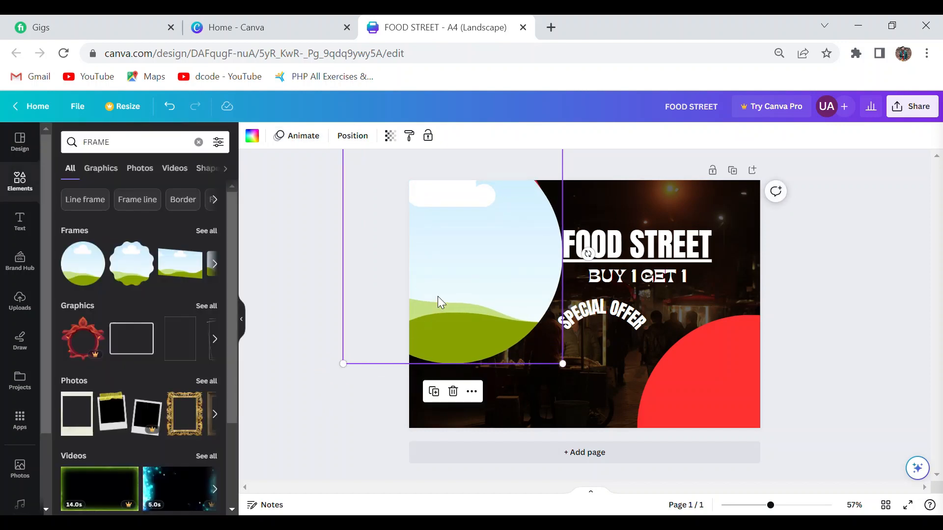
pyautogui.moveTo(438, 296); pyautogui.dragTo(725, 453)
pyautogui.click(318, 338)
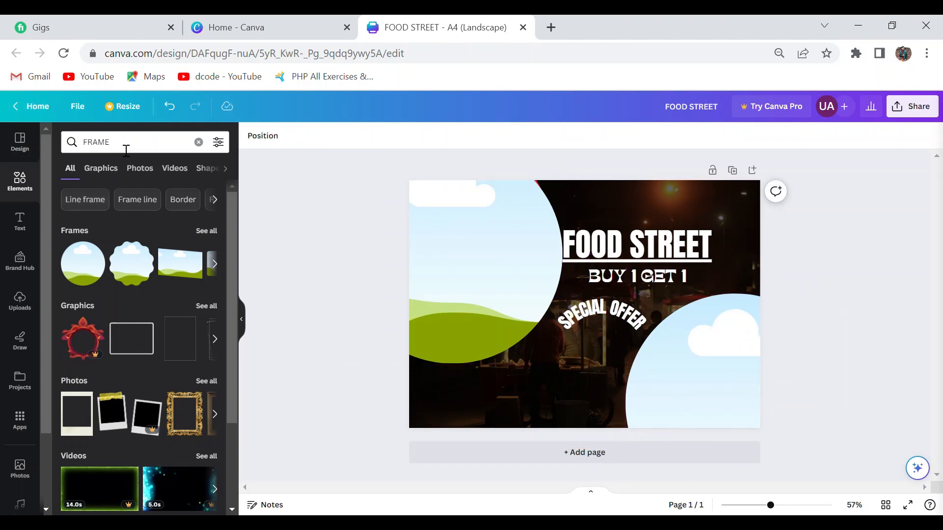
# Fill the lower-right circular frame with the recently used photo of grilled food on green leaves.
pyautogui.click(199, 142)
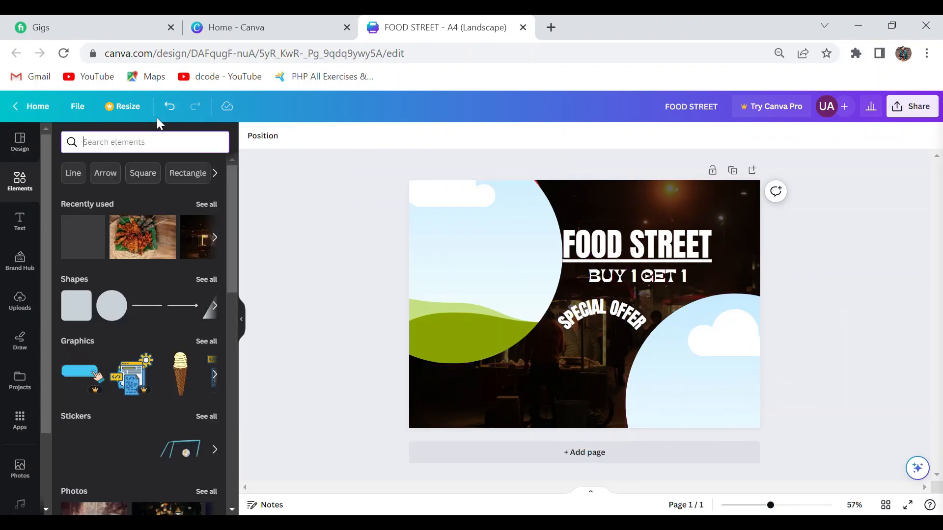
pyautogui.moveTo(144, 244); pyautogui.dragTo(401, 242)
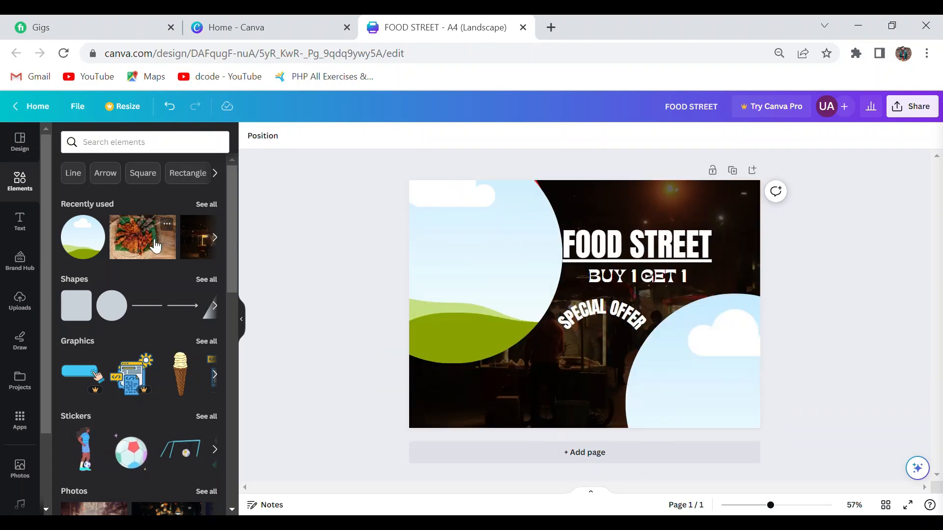
pyautogui.moveTo(148, 240); pyautogui.dragTo(717, 368)
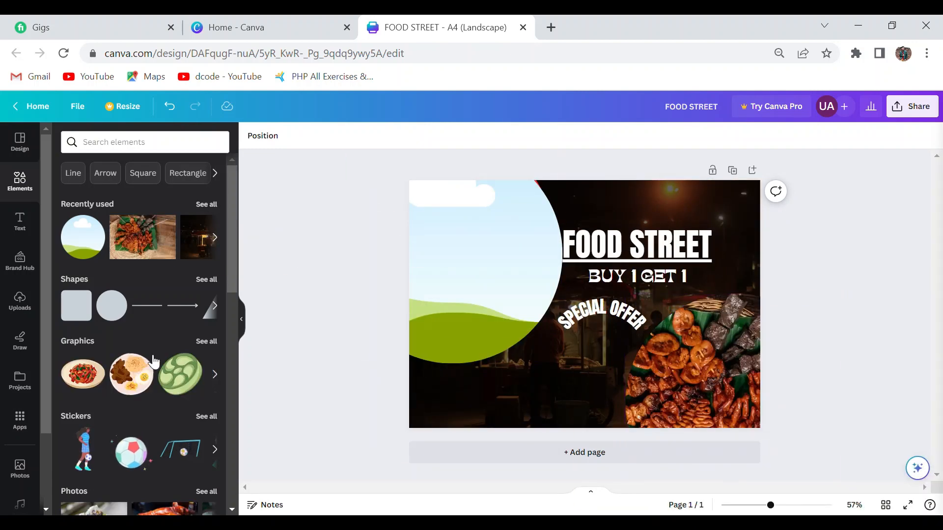
# Search for "Street food" photos, switch to the "Restaurant" suggestions, and fill the upper-left frame with the photo of food bowls and drinks.
pyautogui.click(208, 206)
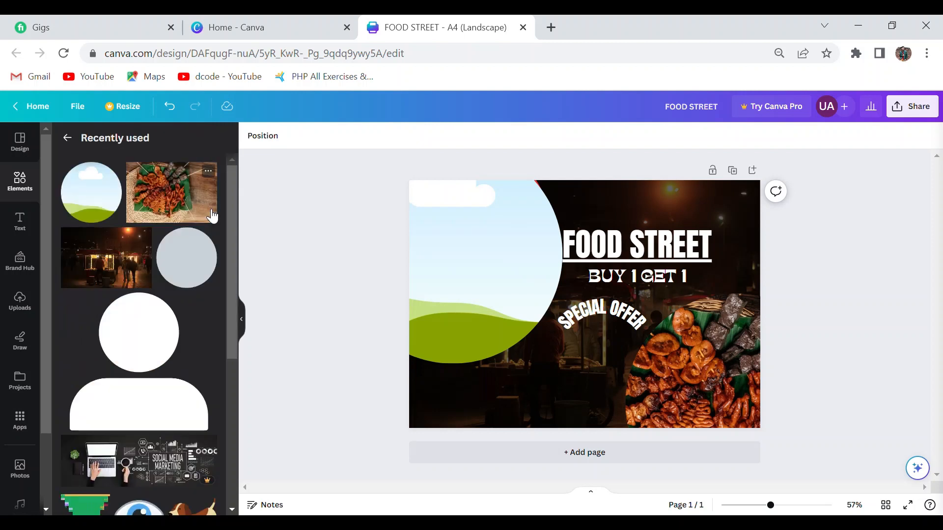
pyautogui.click(68, 138)
pyautogui.click(110, 142)
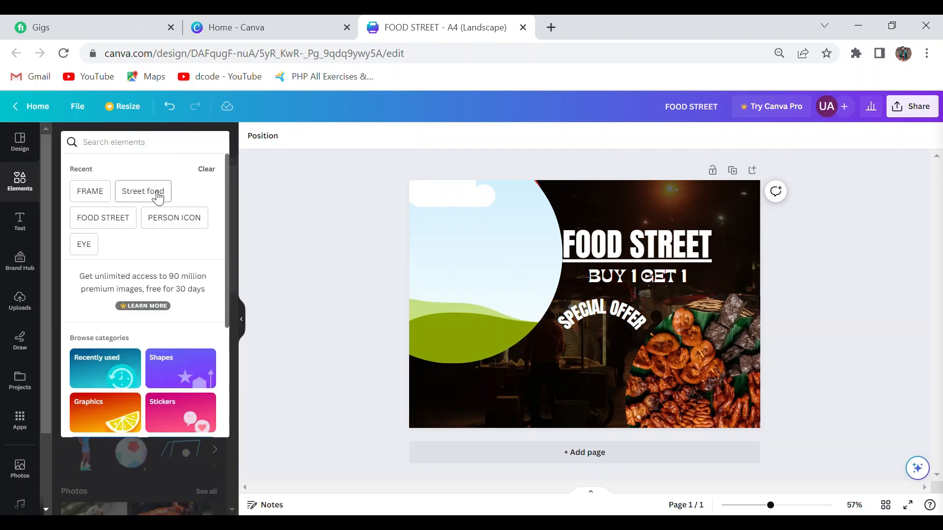
pyautogui.click(142, 191)
pyautogui.hotkey('ctrl', '+')
pyautogui.hotkey('ctrl', '+')
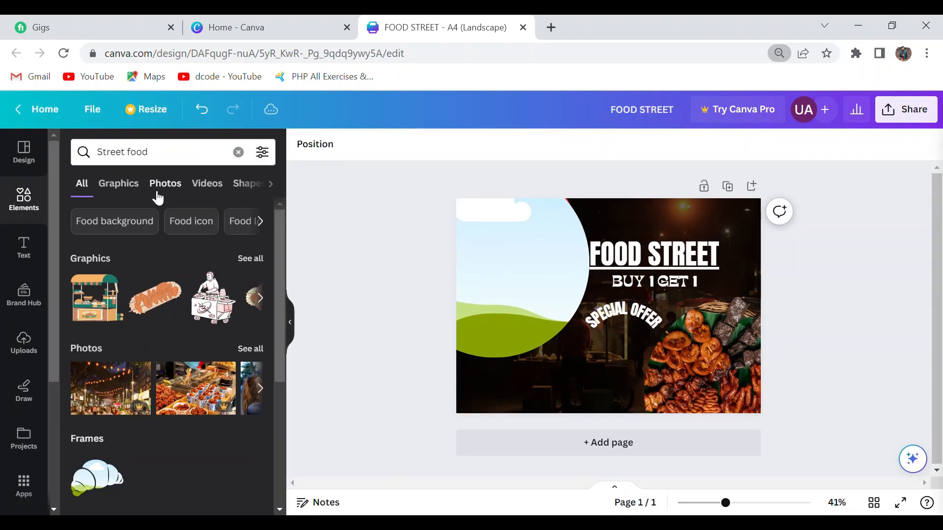
pyautogui.click(250, 349)
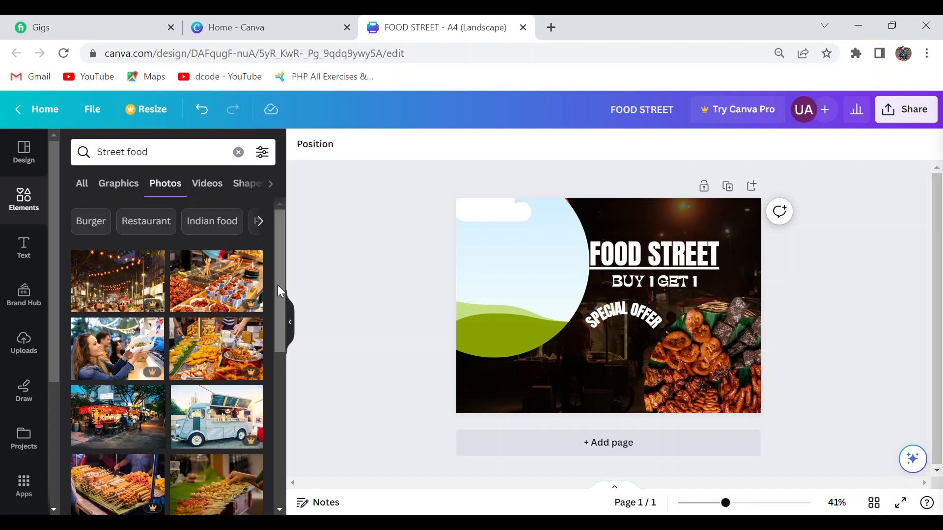
pyautogui.click(134, 224)
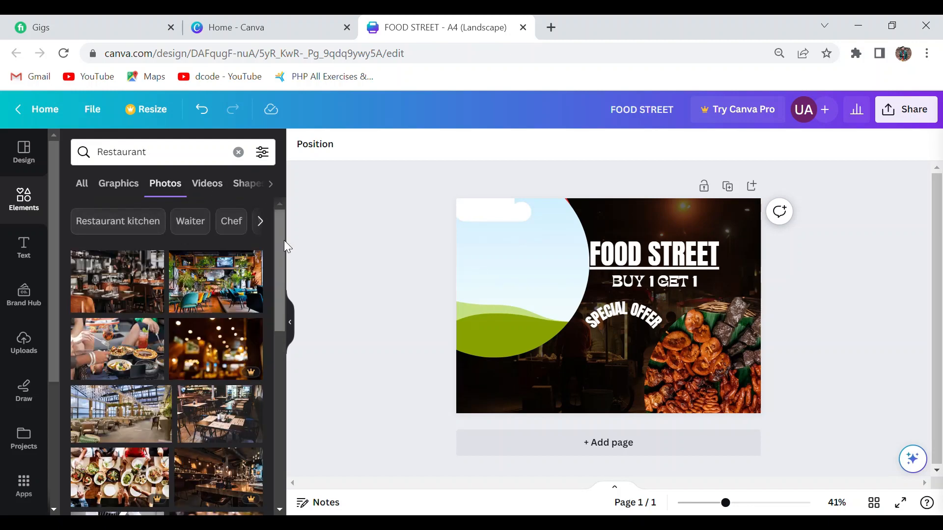
pyautogui.moveTo(150, 327); pyautogui.dragTo(427, 255)
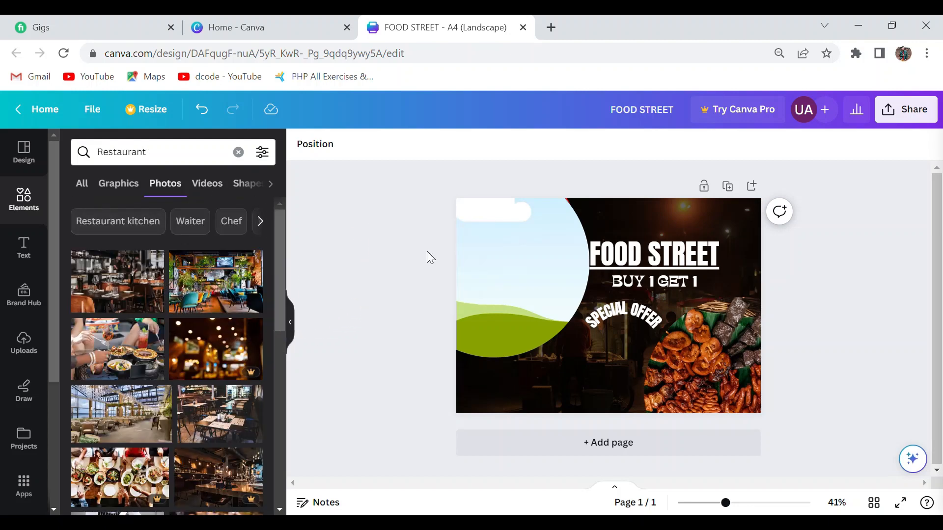
pyautogui.moveTo(150, 328); pyautogui.dragTo(577, 307)
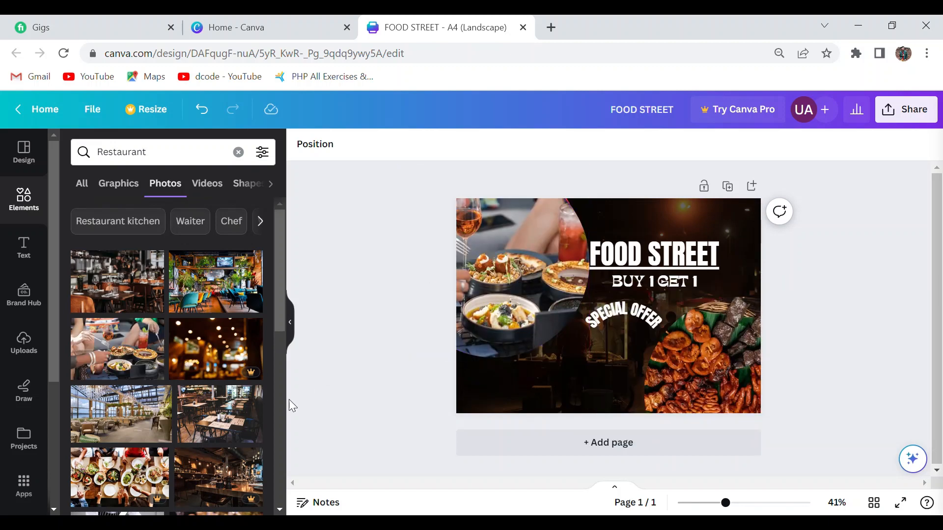
# Shift the circular grilled food photo slightly further toward the page's lower-right corner.
pyautogui.moveTo(345, 388); pyautogui.dragTo(403, 303)
pyautogui.moveTo(681, 343)
pyautogui.mouseDown()
pyautogui.moveTo(705, 351)
pyautogui.moveTo(693, 353)
pyautogui.mouseUp()
pyautogui.click(818, 272)
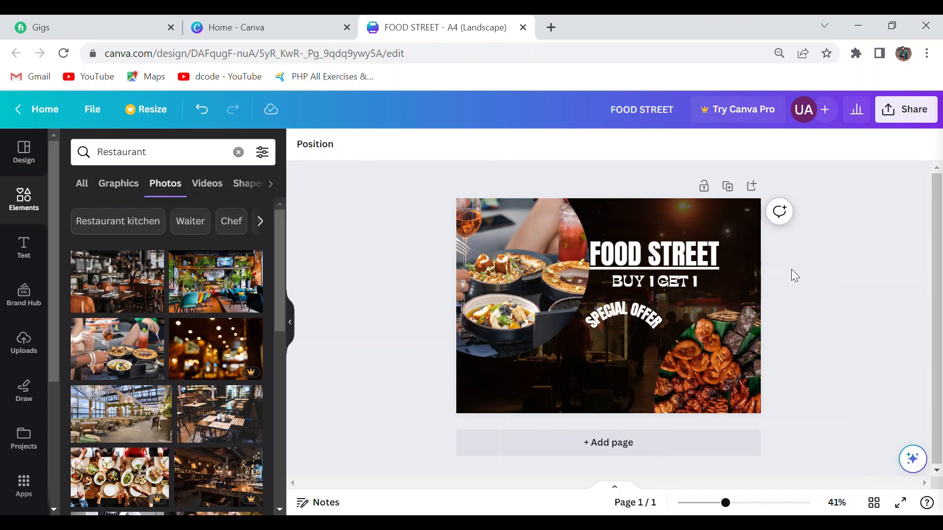
# Lower the transparency value of the night food stall background photo to fade it further.
pyautogui.click(735, 248)
pyautogui.click(553, 144)
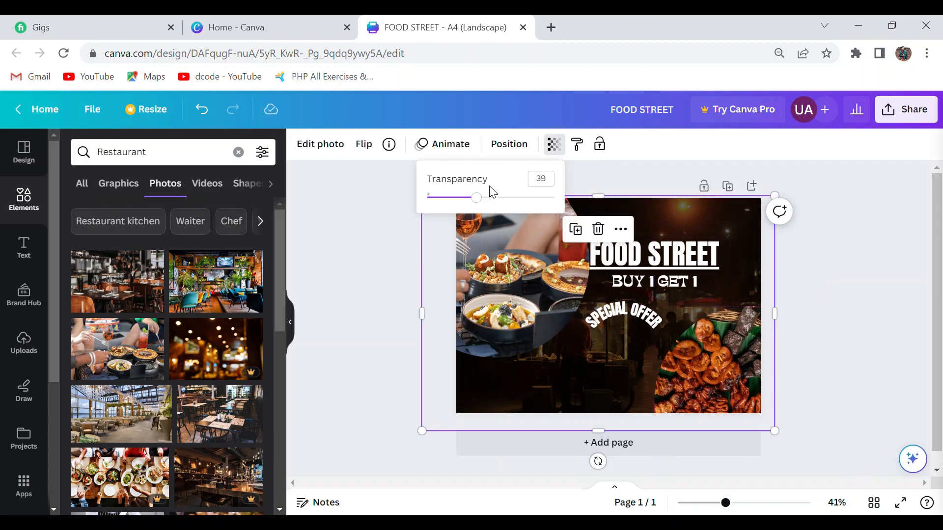
pyautogui.moveTo(490, 196); pyautogui.dragTo(460, 202)
pyautogui.click(375, 228)
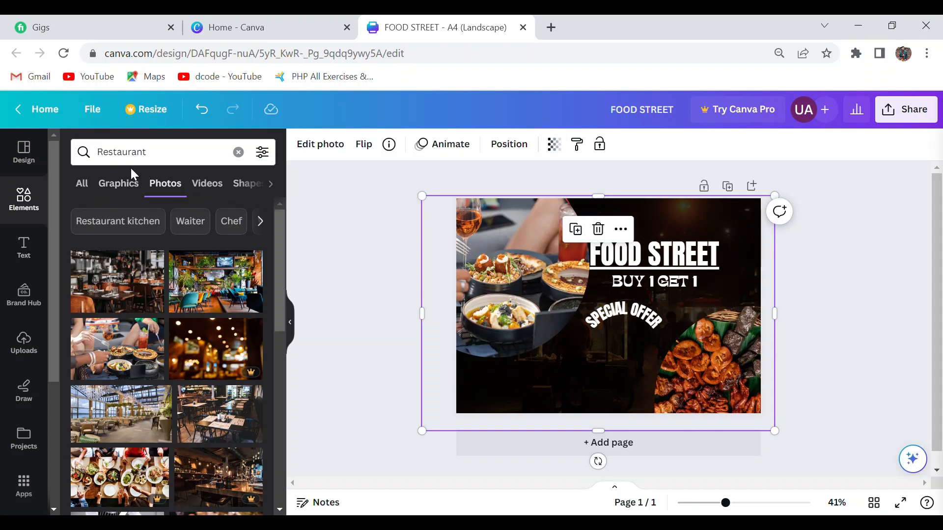
# Add the hand-with-cloche icon from the graphics' Magic recommendations to the page and recolor it with the document's red.
pyautogui.click(238, 152)
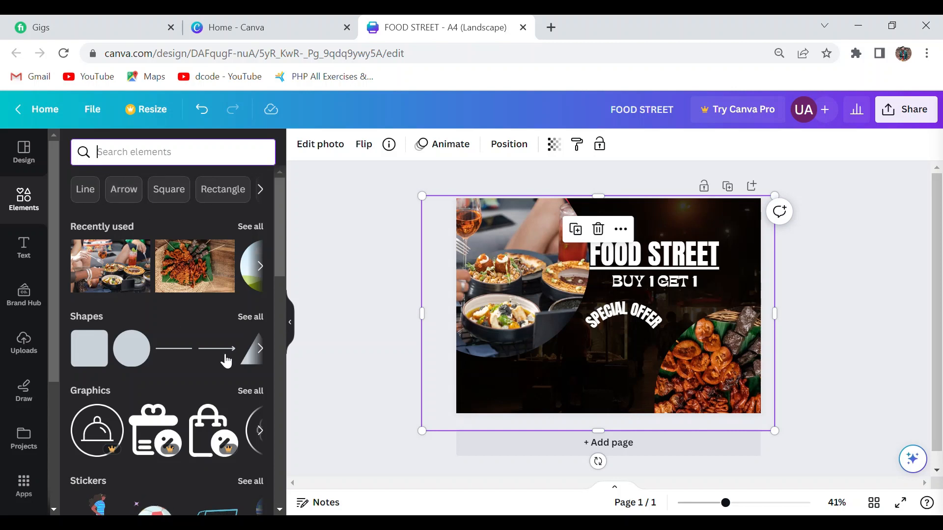
pyautogui.click(255, 393)
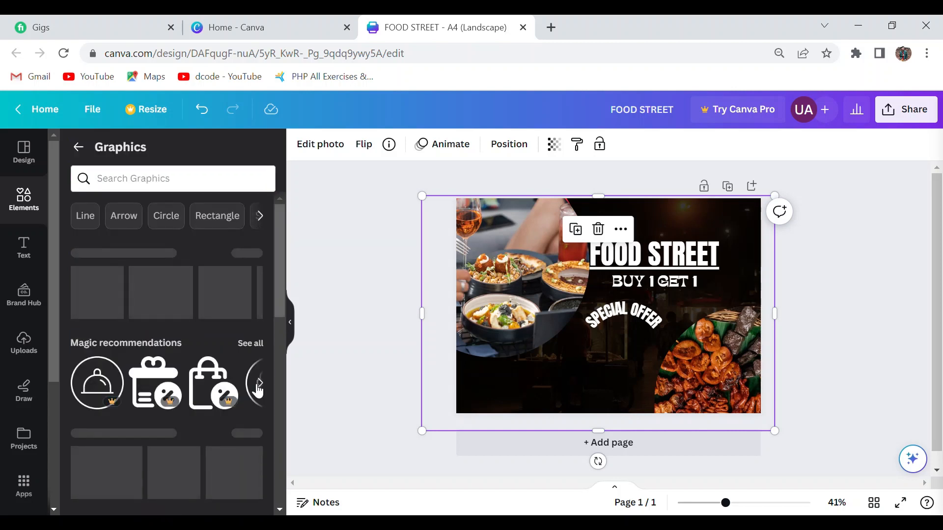
pyautogui.scroll(-1, 278, 272)
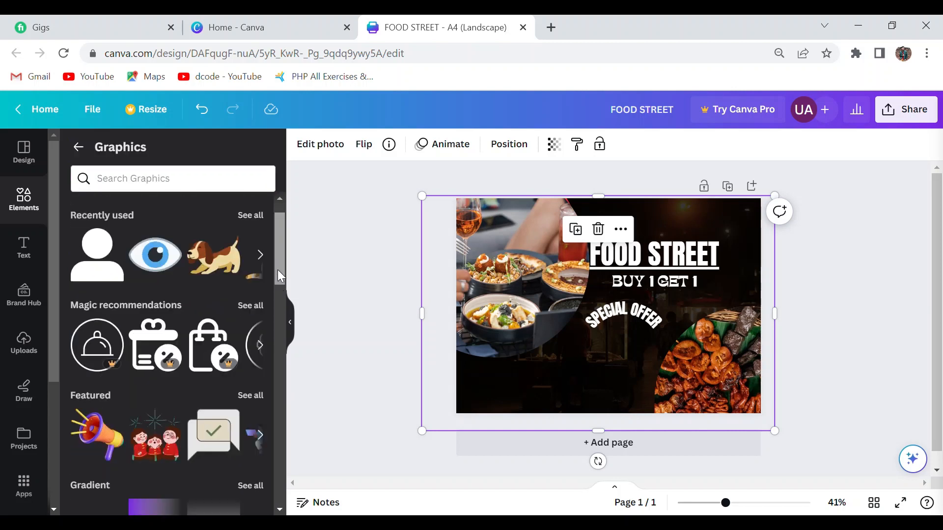
pyautogui.scroll(-1, 277, 272)
pyautogui.click(252, 271)
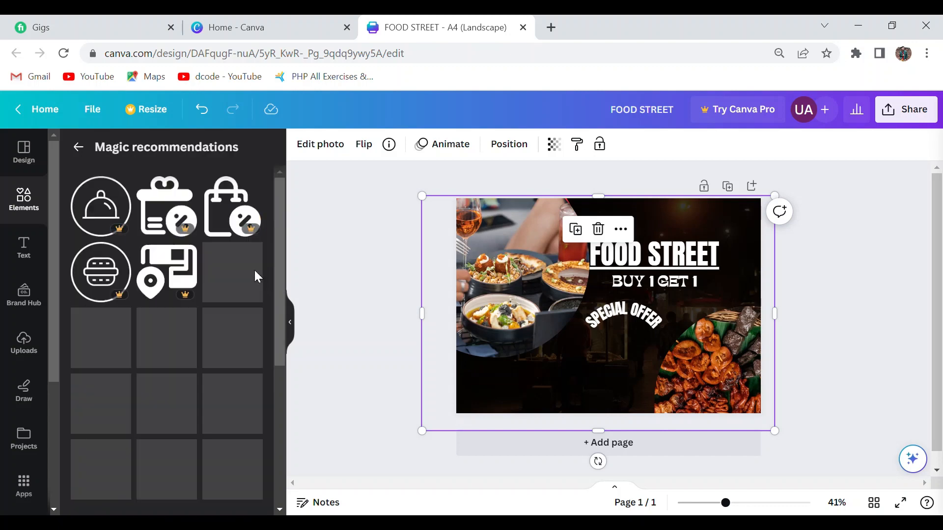
pyautogui.moveTo(275, 252); pyautogui.dragTo(298, 349)
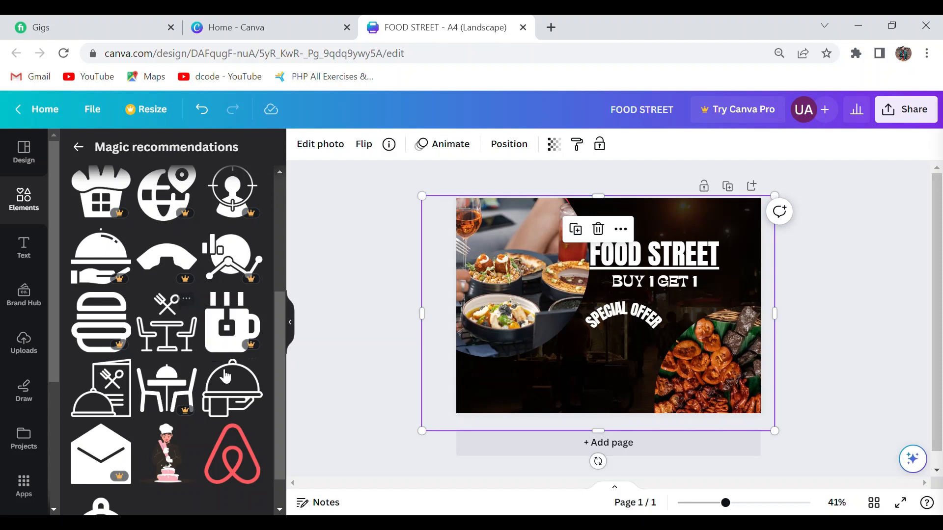
pyautogui.moveTo(226, 377); pyautogui.dragTo(599, 352)
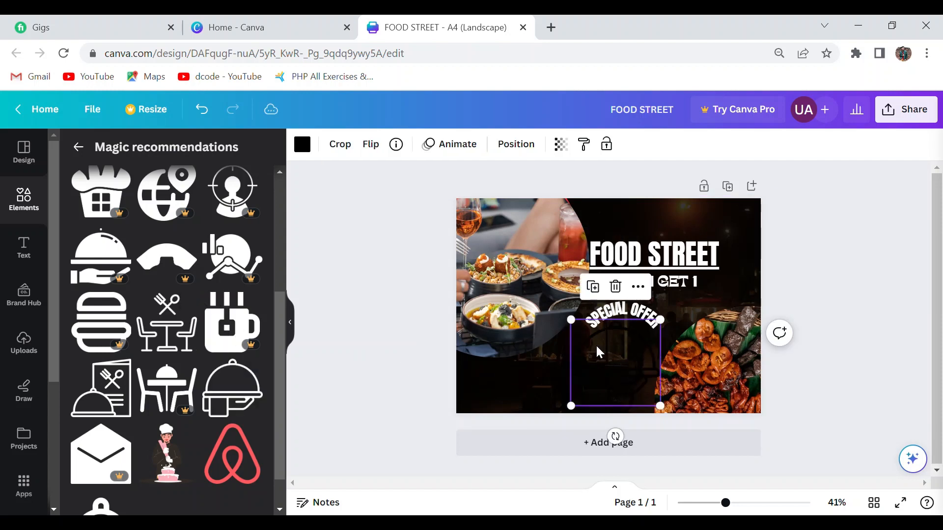
pyautogui.click(302, 145)
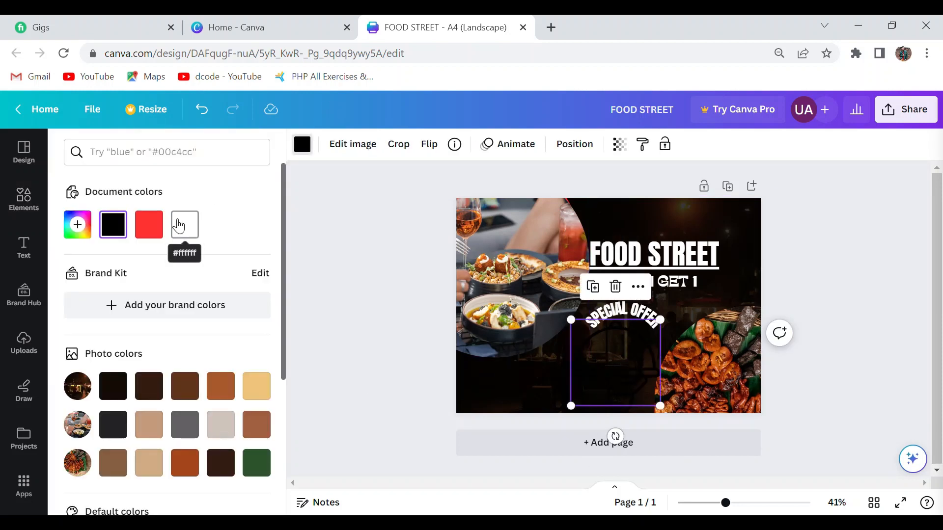
pyautogui.click(148, 225)
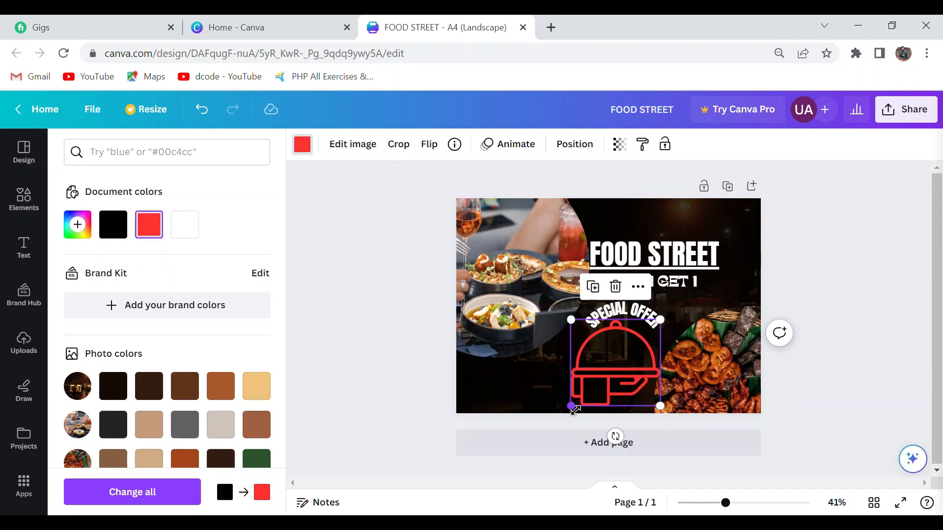
# Shrink the red cloche icon into the page's upper-right corner and shift the offer text lower, with "SPECIAL OFFER" further left.
pyautogui.moveTo(574, 409); pyautogui.dragTo(627, 342)
pyautogui.moveTo(657, 378); pyautogui.dragTo(732, 273)
pyautogui.moveTo(660, 271); pyautogui.dragTo(630, 346)
pyautogui.click(402, 338)
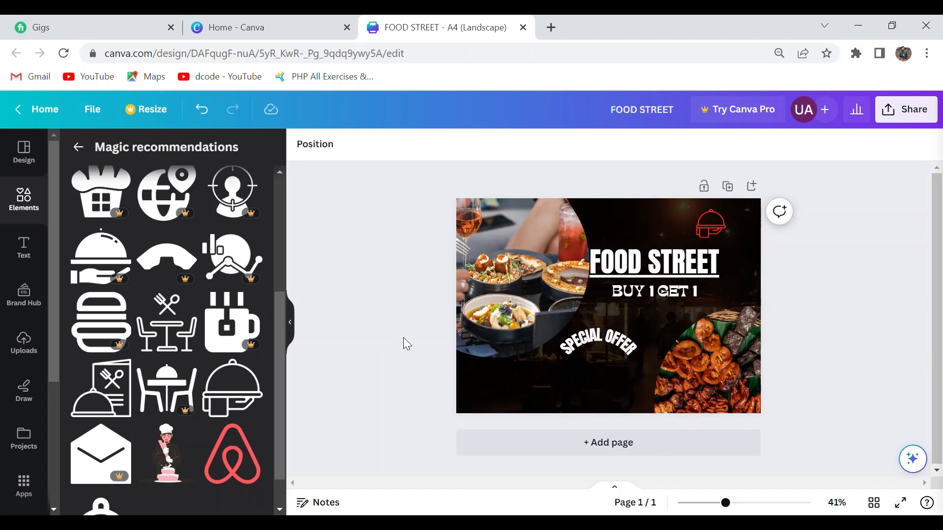
# Download the flyer as a PNG at size 1 (2,000 × 1,414 px).
pyautogui.click(923, 109)
pyautogui.scroll(-2, 933, 292)
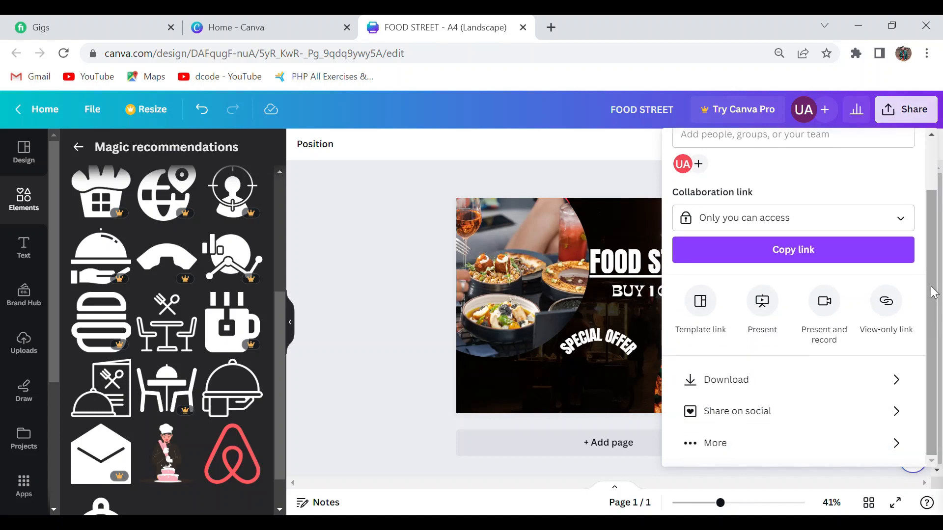
pyautogui.click(791, 381)
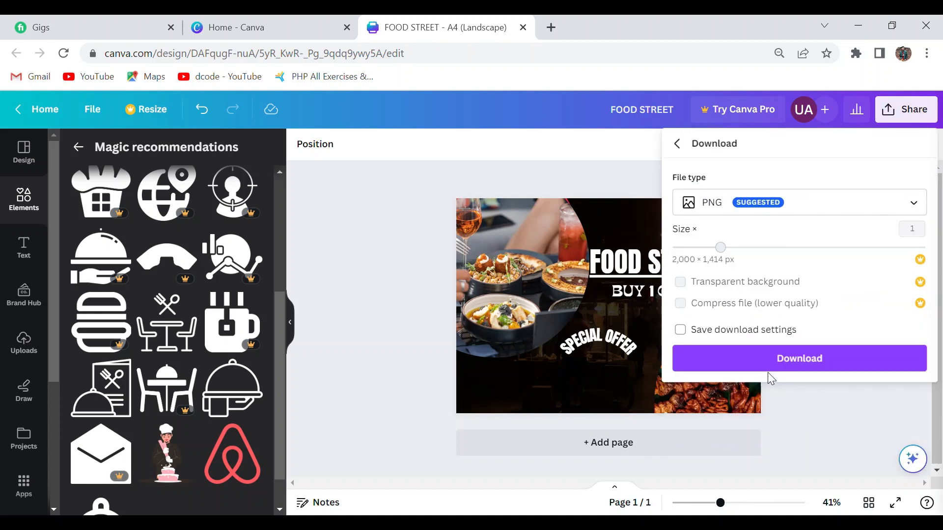
pyautogui.click(772, 358)
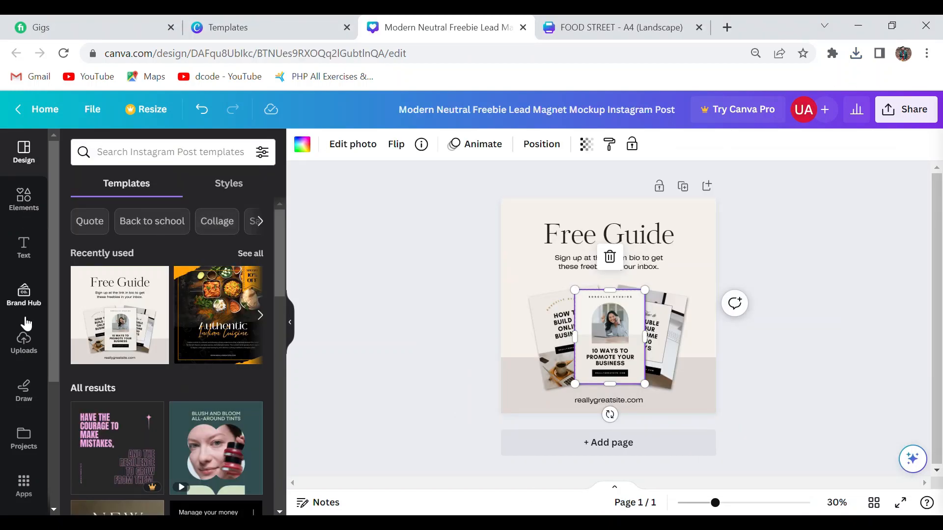
# Upload the exported FOOD STREET flyer to the "Free Guide" mockup Instagram post and fill its three overlapping cards with it.
pyautogui.click(24, 344)
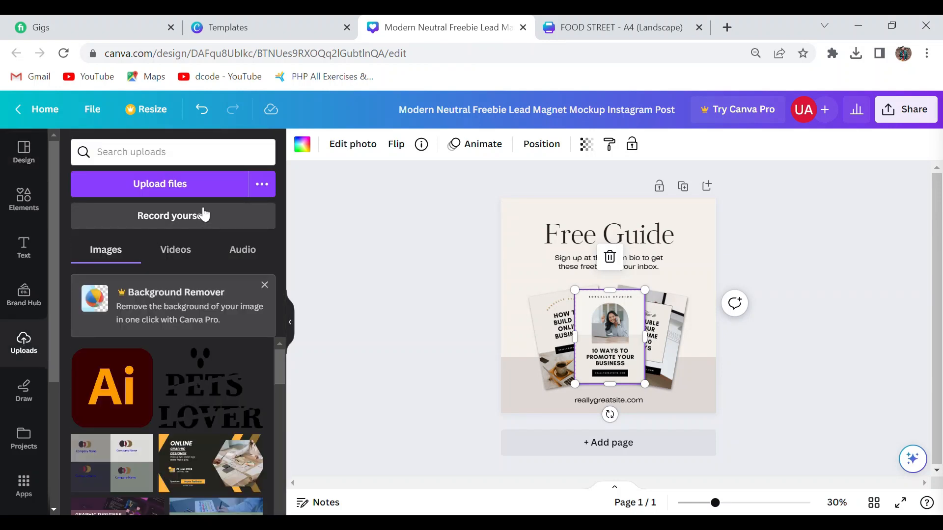
pyautogui.click(218, 192)
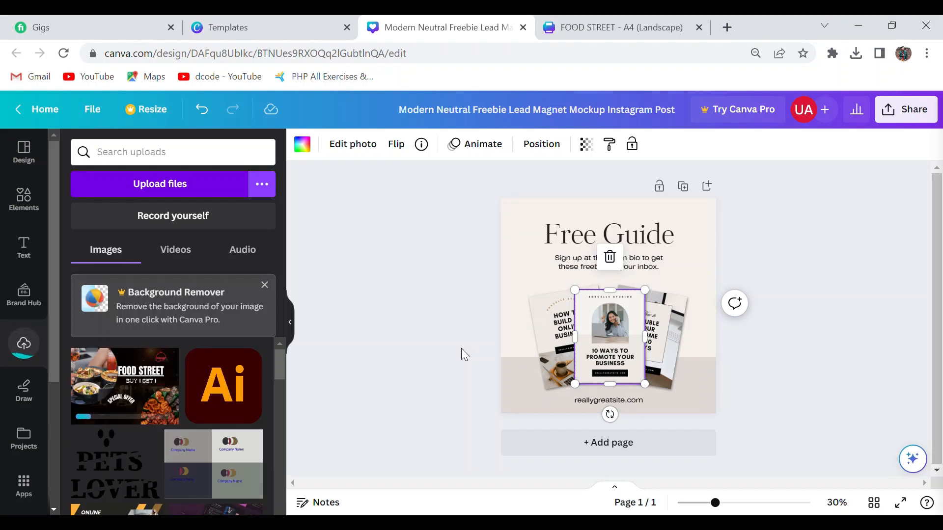
pyautogui.moveTo(175, 373); pyautogui.dragTo(686, 312)
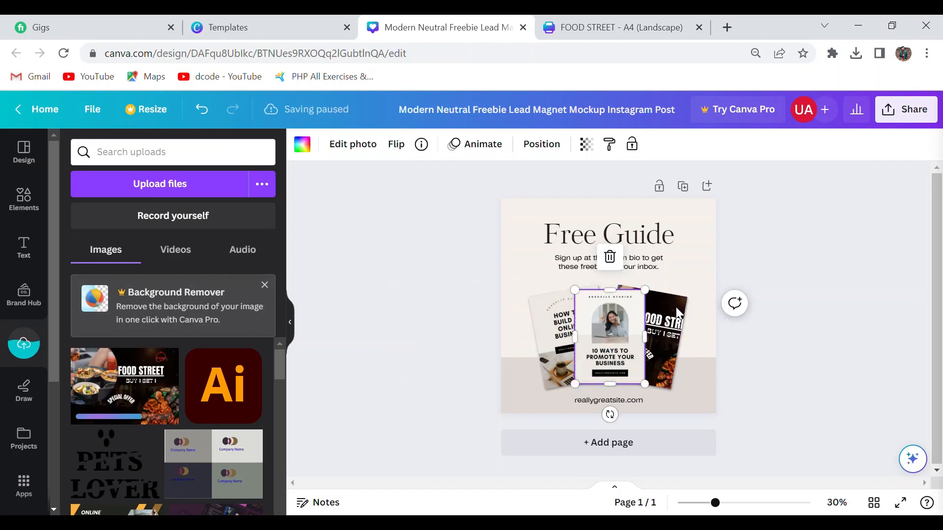
pyautogui.moveTo(611, 370); pyautogui.dragTo(618, 340)
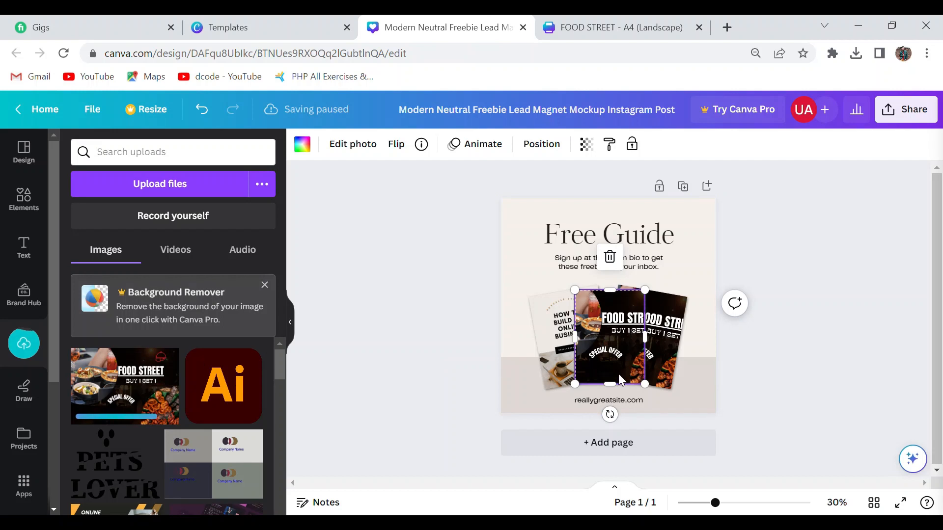
pyautogui.moveTo(617, 373); pyautogui.dragTo(552, 351)
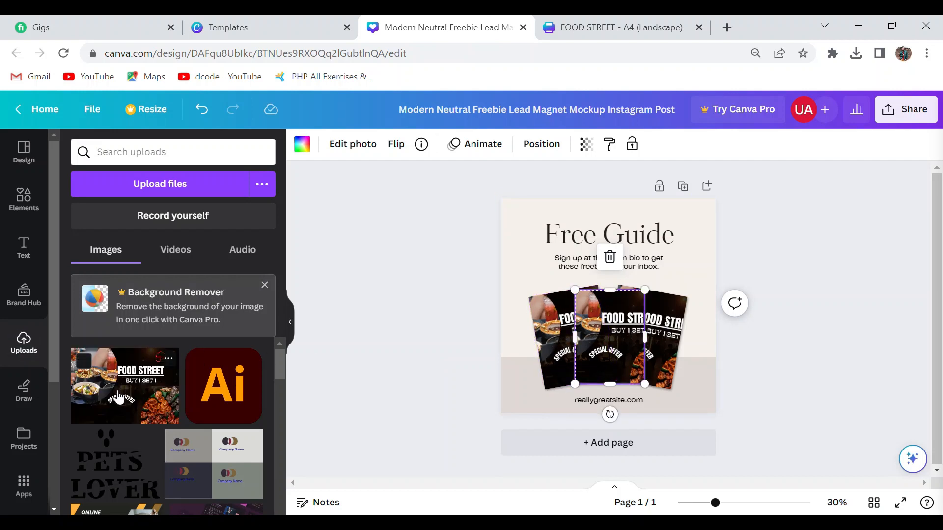
pyautogui.moveTo(118, 398); pyautogui.dragTo(379, 305)
pyautogui.moveTo(511, 269); pyautogui.dragTo(549, 207)
# Change the "Free Guide" post's background to the dark gray from the flyer's photo colors.
pyautogui.click(528, 209)
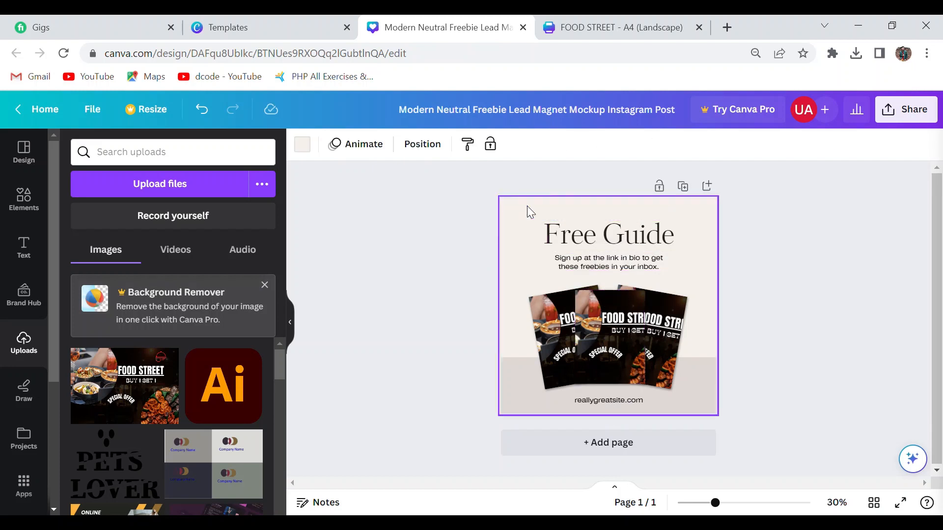
pyautogui.click(309, 154)
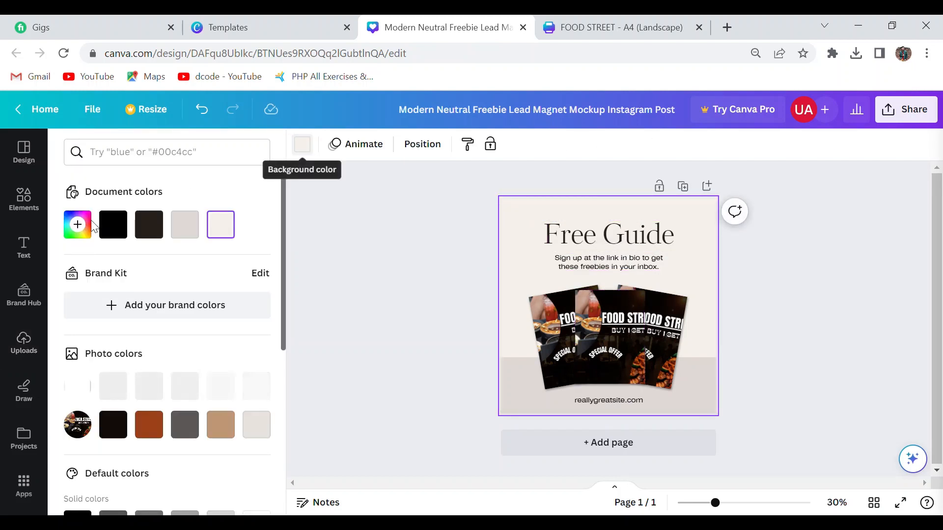
pyautogui.click(185, 423)
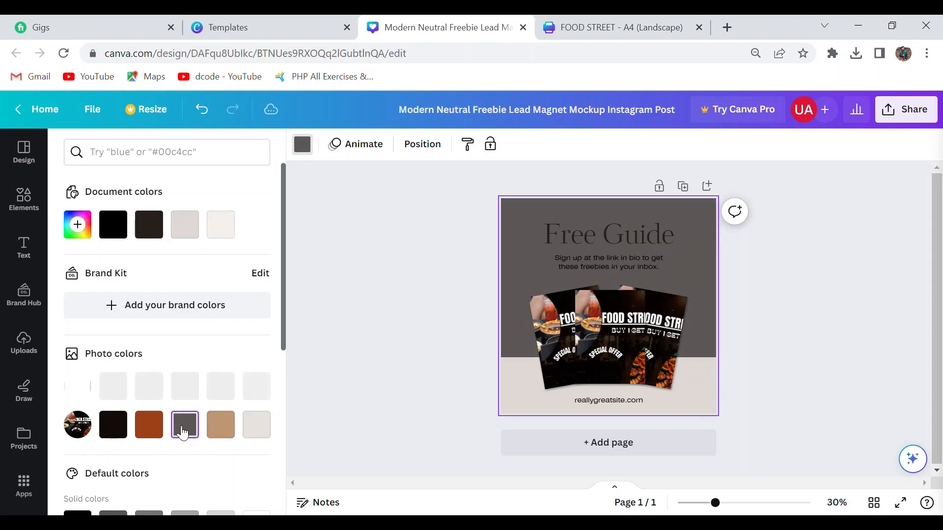
# Recolor the post's beige bottom band with the tan from the flyer's photo colors and delete the sign-up text under the heading.
pyautogui.click(519, 404)
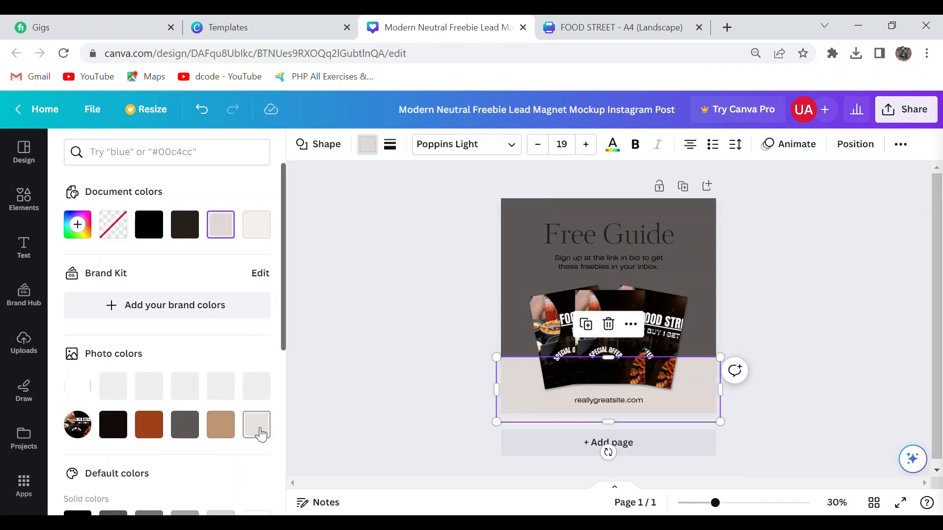
pyautogui.click(220, 425)
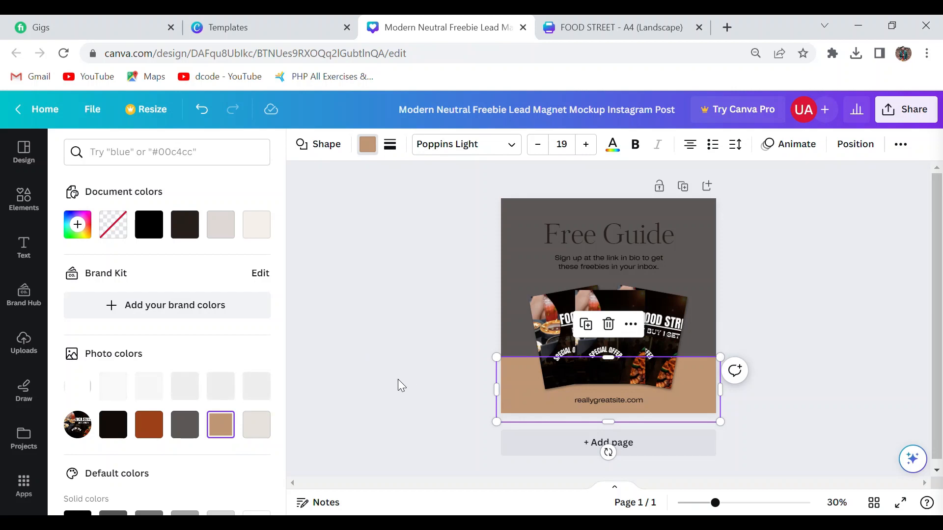
pyautogui.click(624, 270)
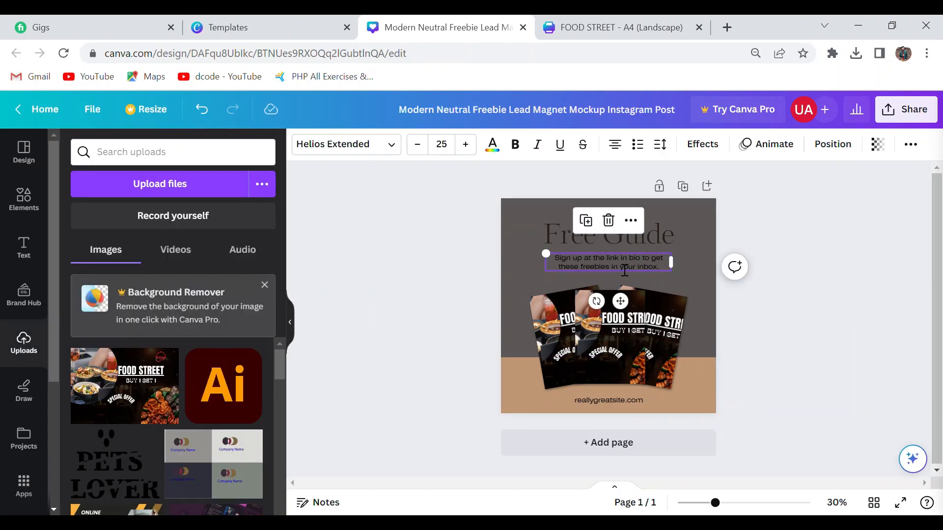
pyautogui.press('Delete')
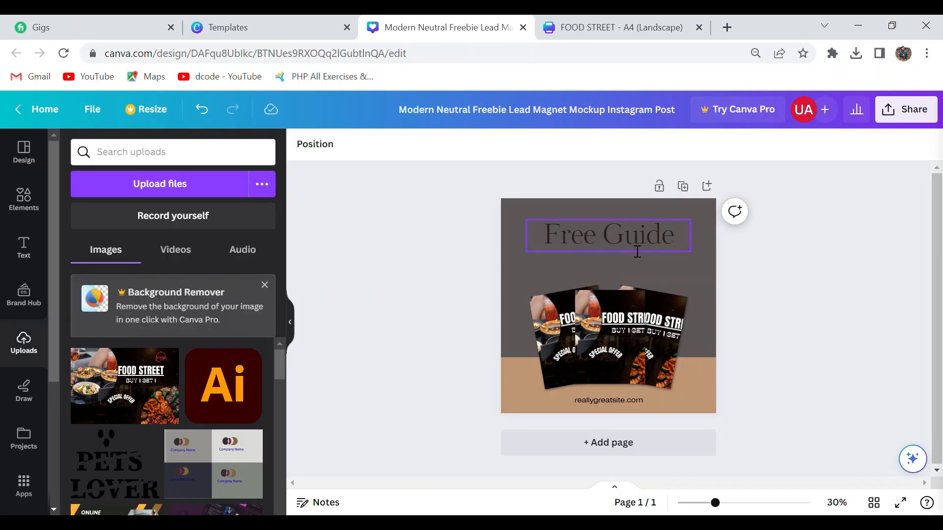
# Replace the "Free Guide" heading with "FLYER DESIGN" and move it down so both lines sit inside the page.
pyautogui.click(664, 240)
pyautogui.doubleClick(676, 242)
pyautogui.press('BackSpace')
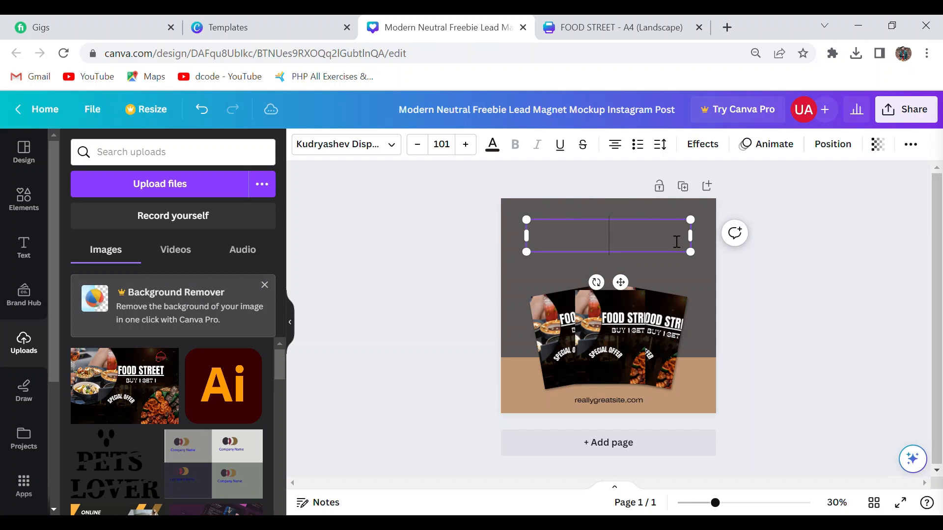
pyautogui.write('FLYER D')
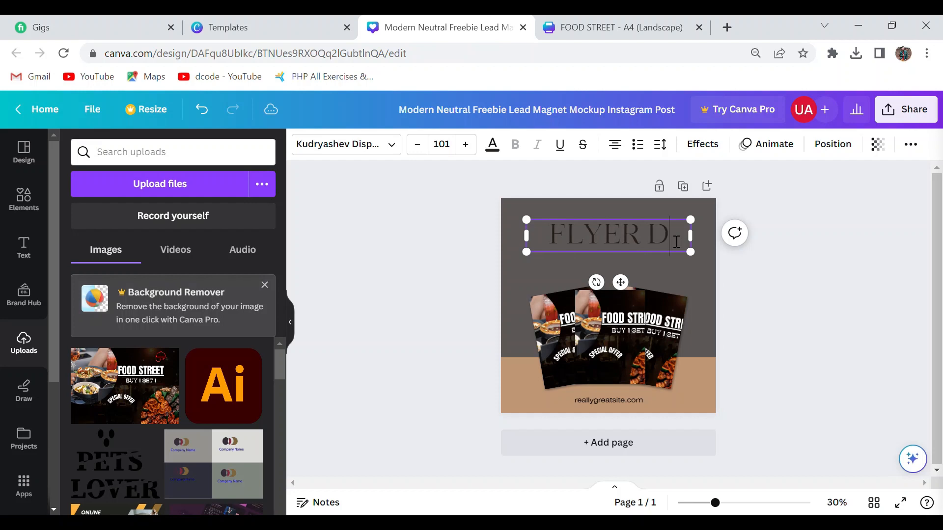
pyautogui.write('ESIG')
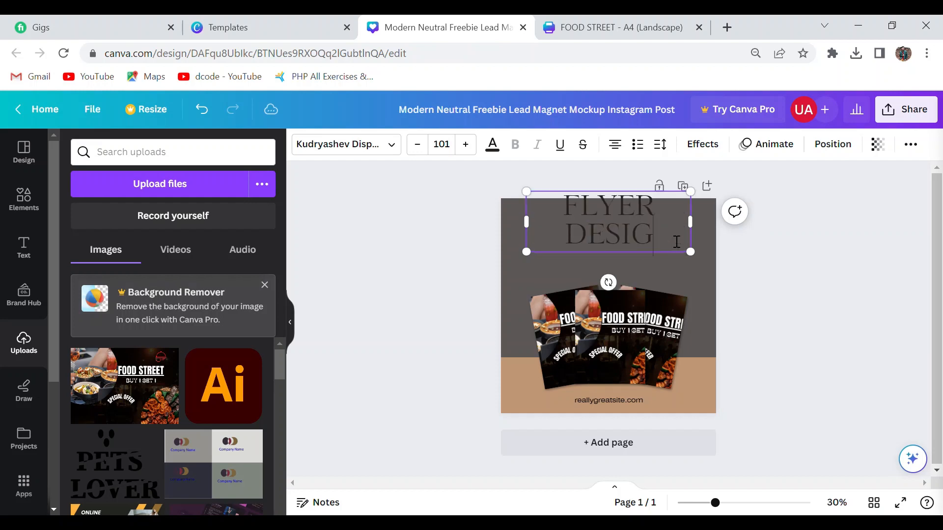
pyautogui.write('N')
pyautogui.scroll(-2, 526, 242)
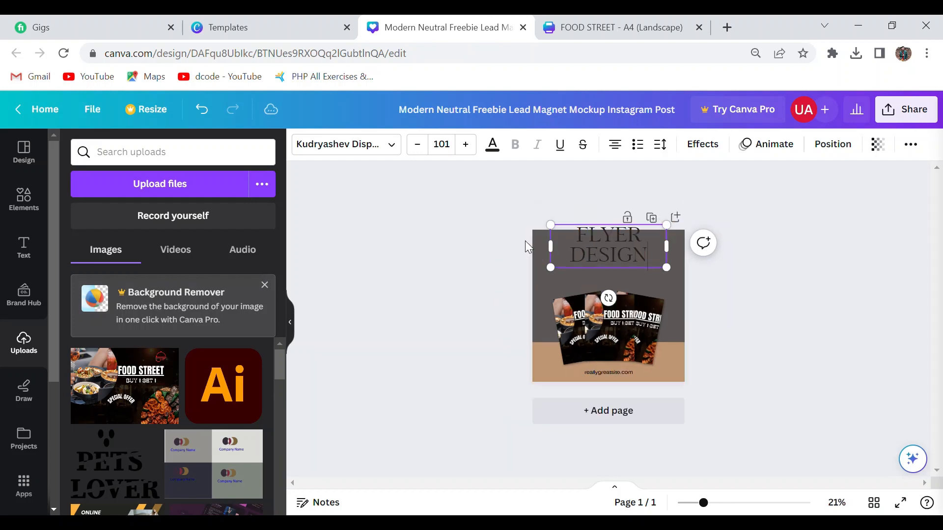
pyautogui.scroll(2, 526, 242)
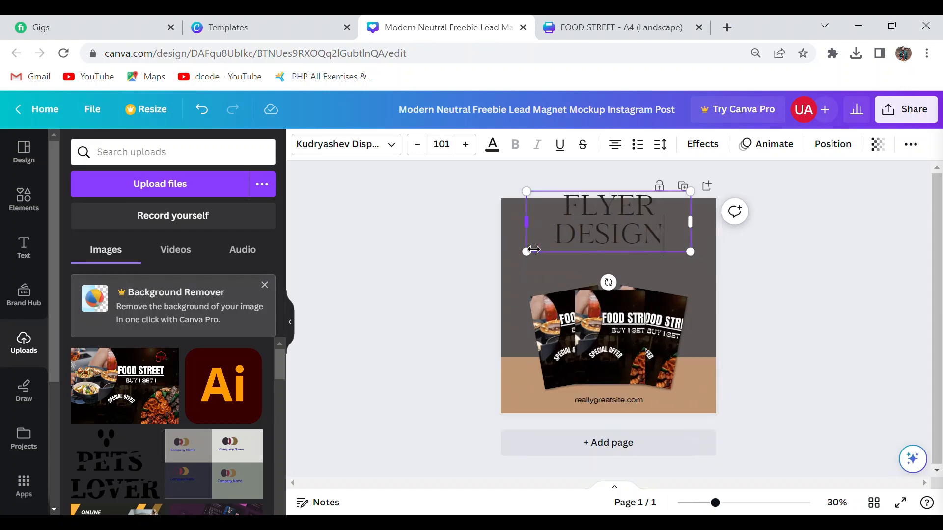
pyautogui.click(326, 292)
pyautogui.moveTo(569, 231); pyautogui.dragTo(566, 252)
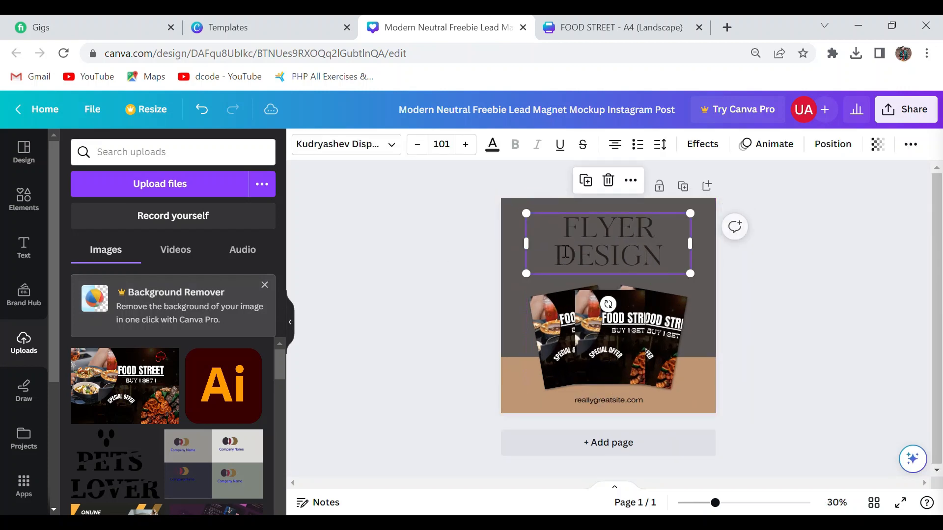
# Color the "FLYER DESIGN" heading with the pale off-white from the flyer's photo colors.
pyautogui.click(492, 143)
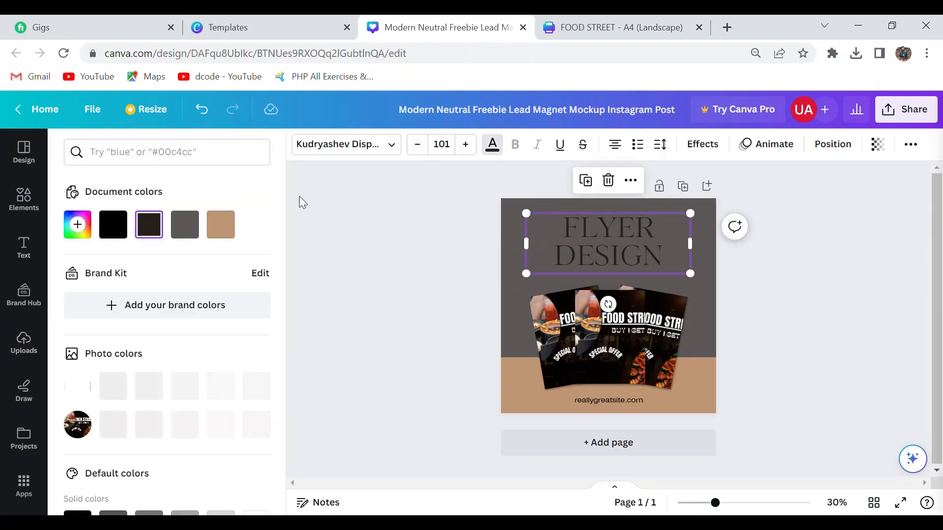
pyautogui.scroll(-1, 299, 196)
pyautogui.click(223, 226)
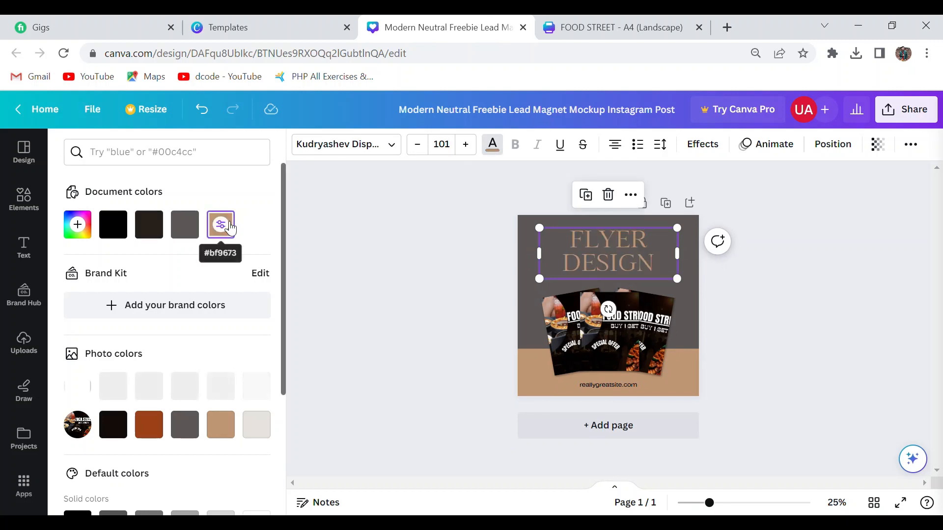
pyautogui.click(262, 428)
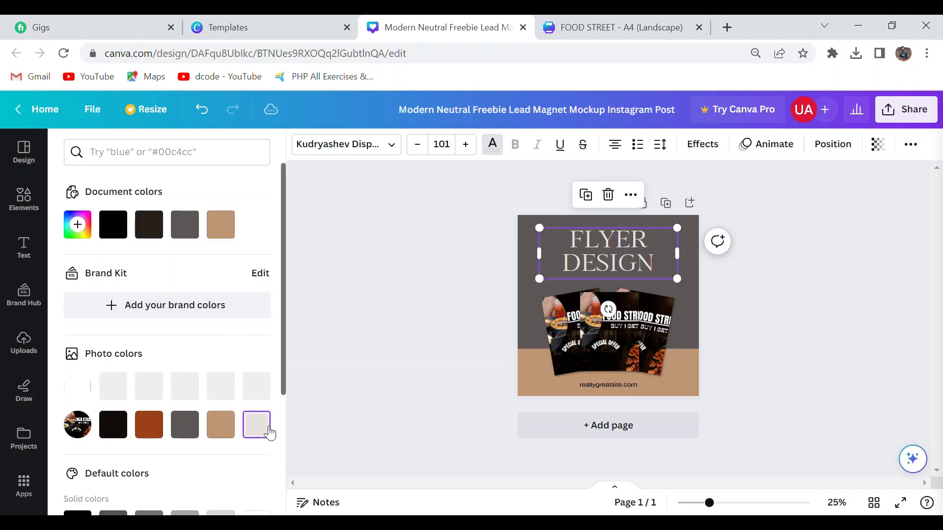
pyautogui.click(417, 304)
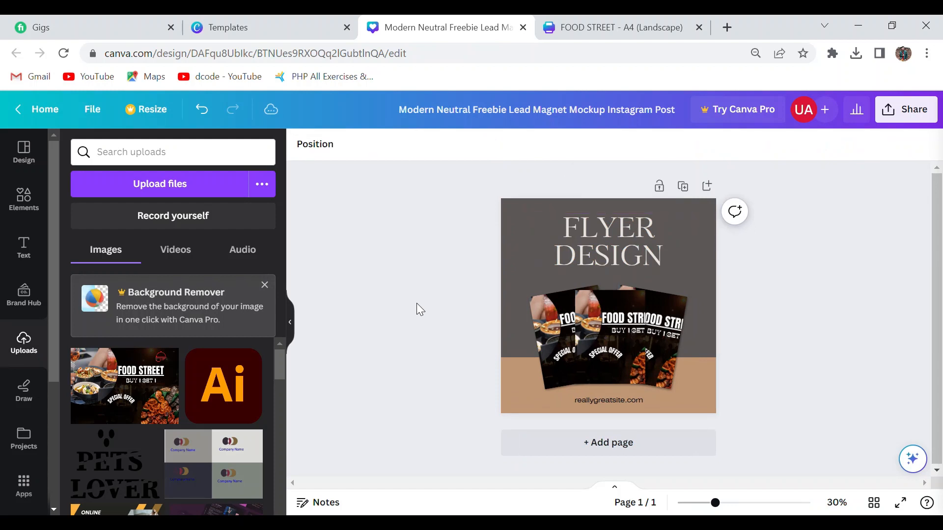
# Make the right flyer card slightly see-through by lowering its transparency value.
pyautogui.click(676, 336)
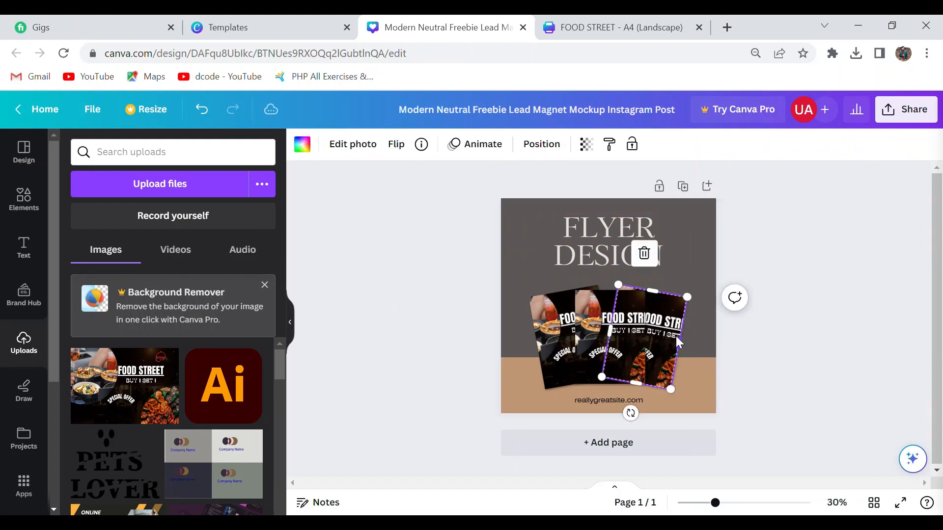
pyautogui.click(588, 145)
pyautogui.moveTo(584, 195); pyautogui.dragTo(561, 202)
pyautogui.click(413, 254)
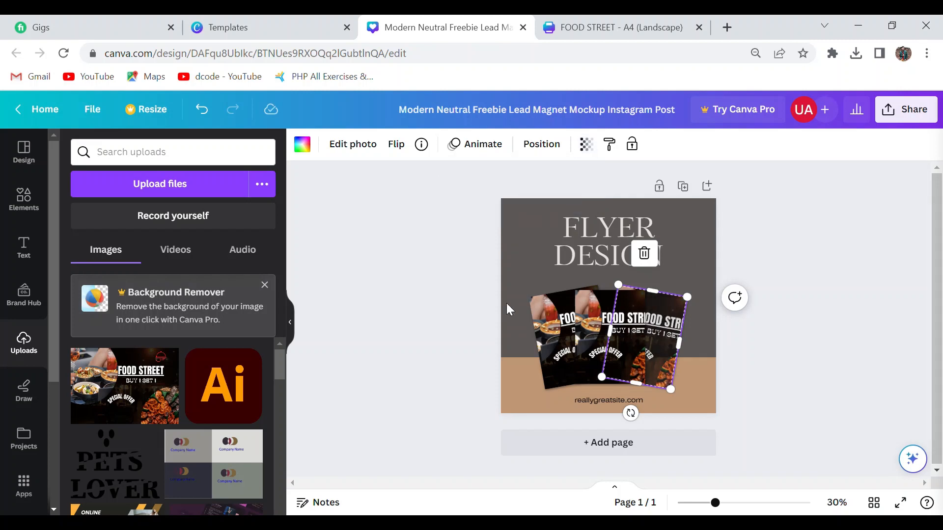
# Lower the transparency value of the left flyer card so it fades slightly like the right one.
pyautogui.click(538, 309)
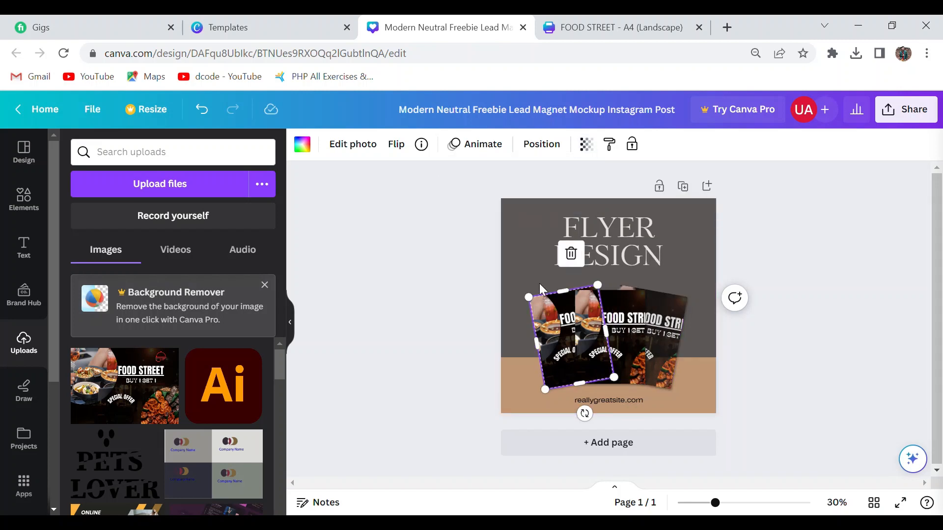
pyautogui.click(587, 146)
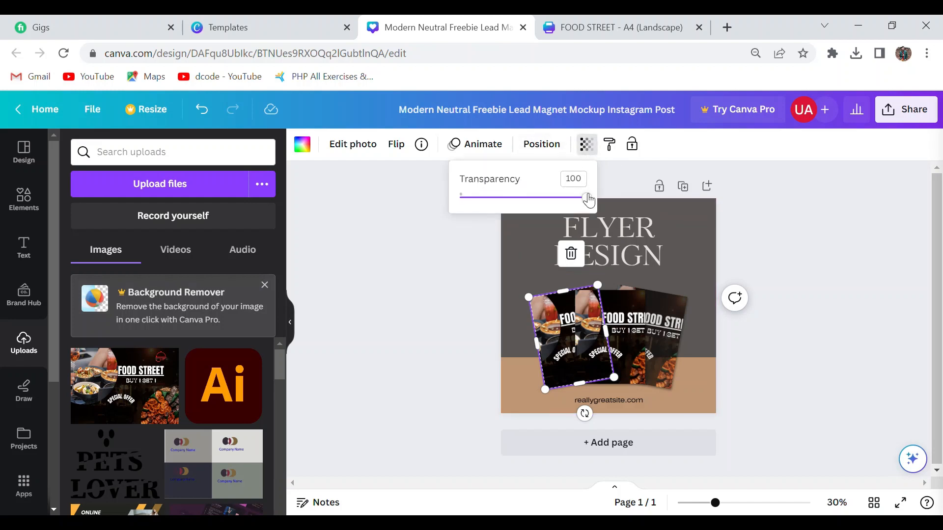
pyautogui.moveTo(586, 198); pyautogui.dragTo(561, 203)
pyautogui.click(419, 237)
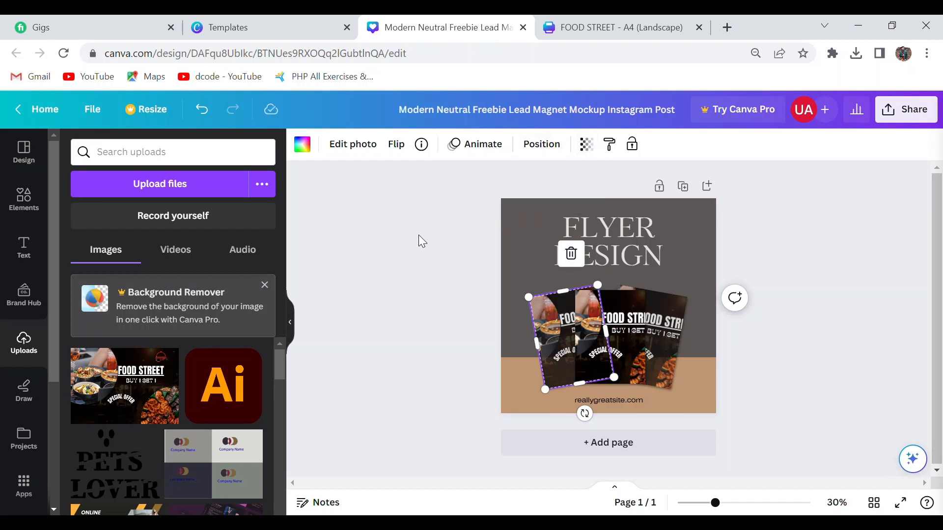
pyautogui.scroll(-1, 523, 295)
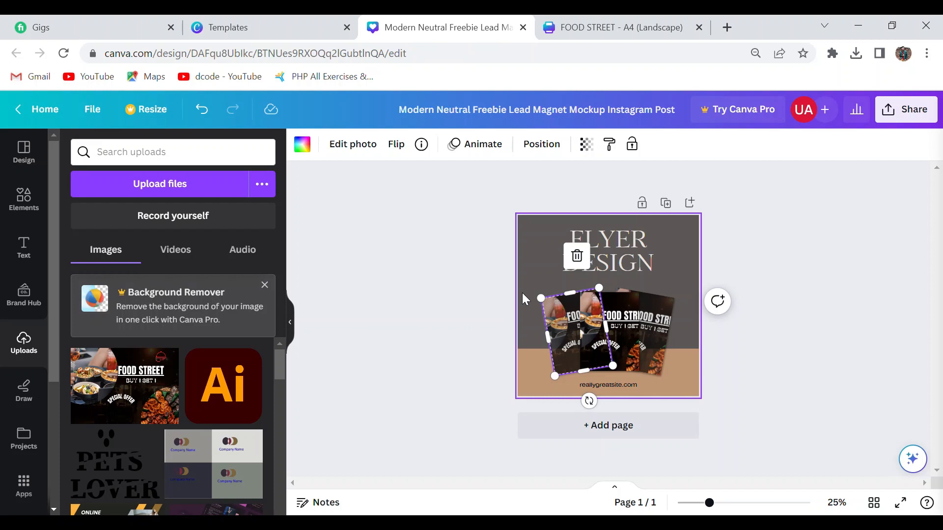
pyautogui.keyDown('ctrl'); pyautogui.scroll(2, 523, 293); pyautogui.keyUp('ctrl')
pyautogui.click(378, 320)
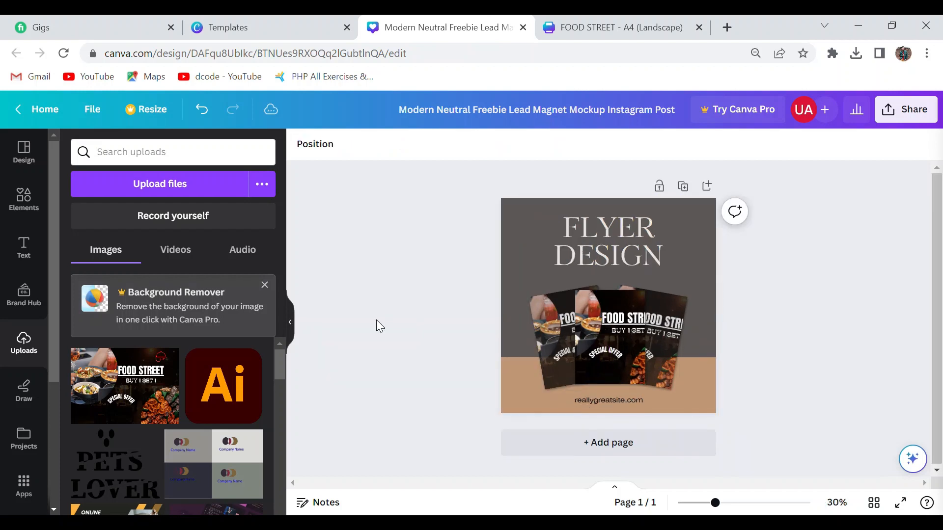
pyautogui.click(535, 299)
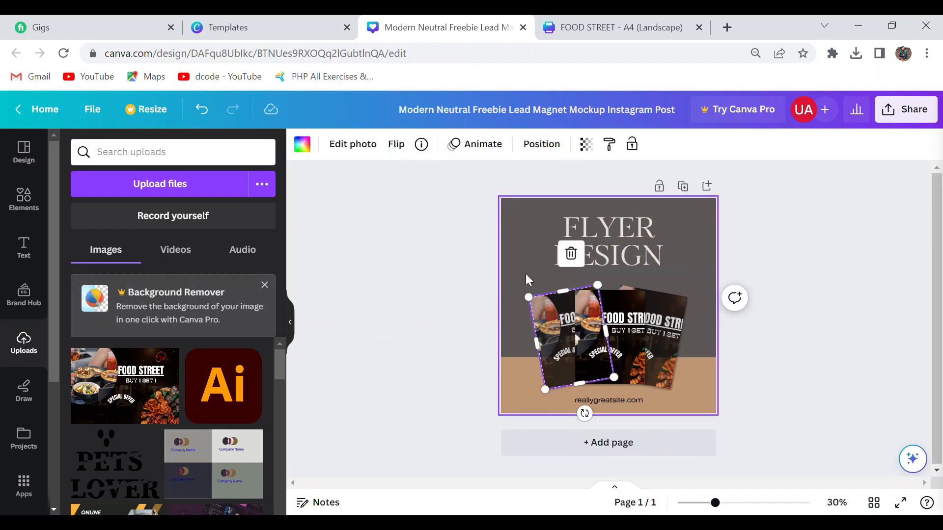
pyautogui.click(668, 305)
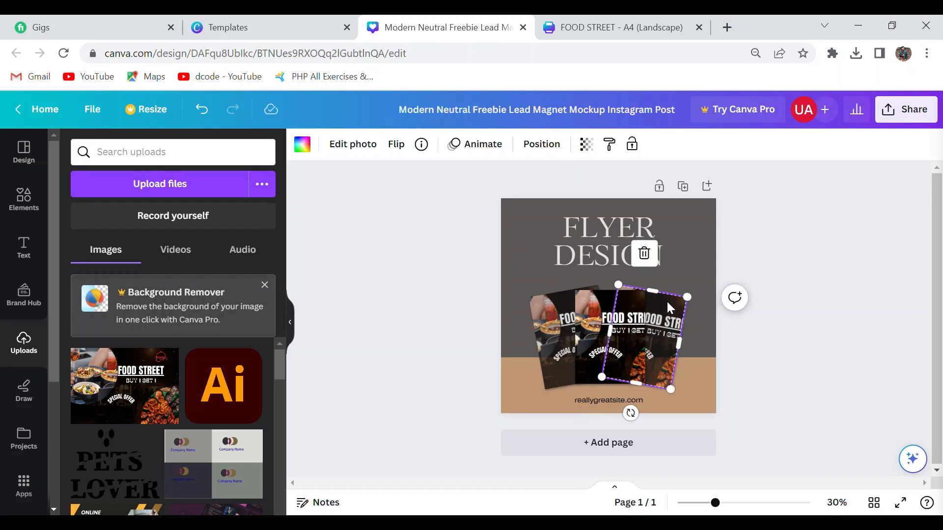
pyautogui.click(580, 366)
pyautogui.rightClick(587, 372)
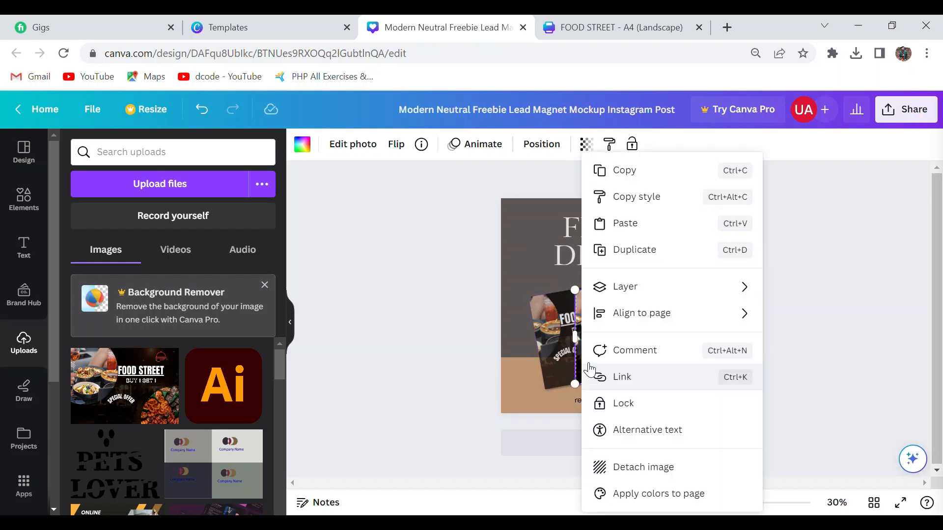
pyautogui.moveTo(621, 287)
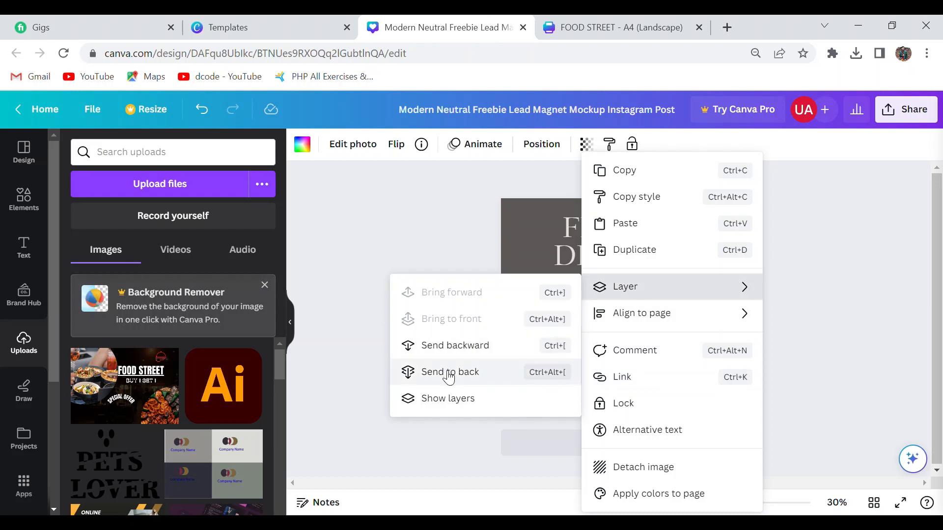
pyautogui.click(445, 423)
# Send the left flyer card to the back of the layer order.
pyautogui.click(548, 318)
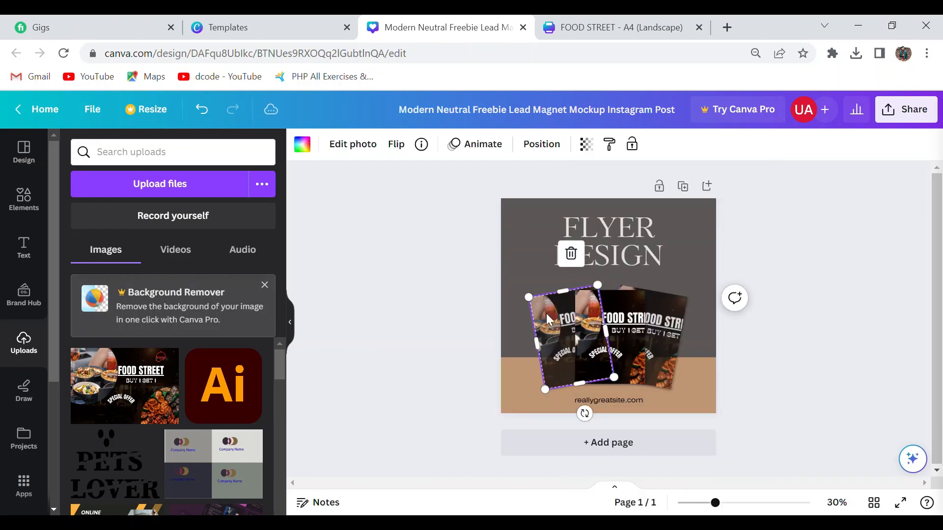
pyautogui.rightClick(547, 318)
pyautogui.moveTo(595, 292)
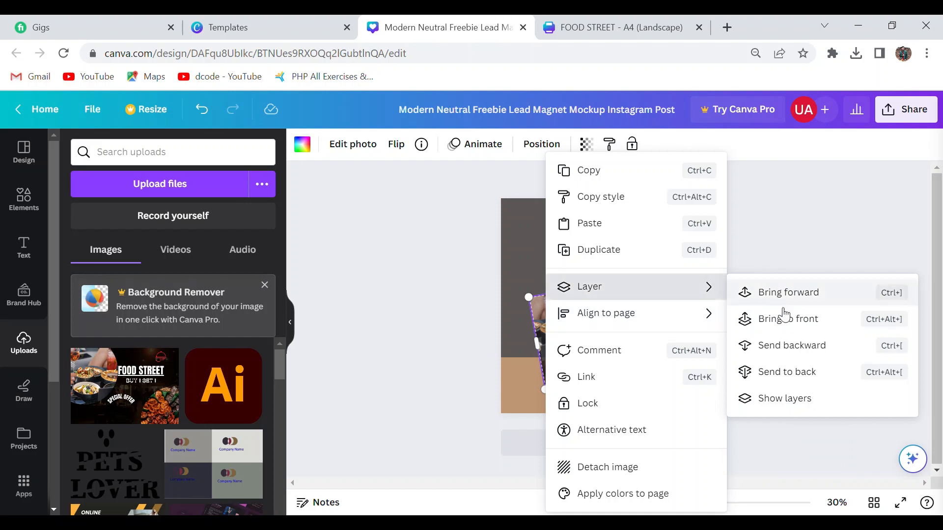
pyautogui.click(772, 372)
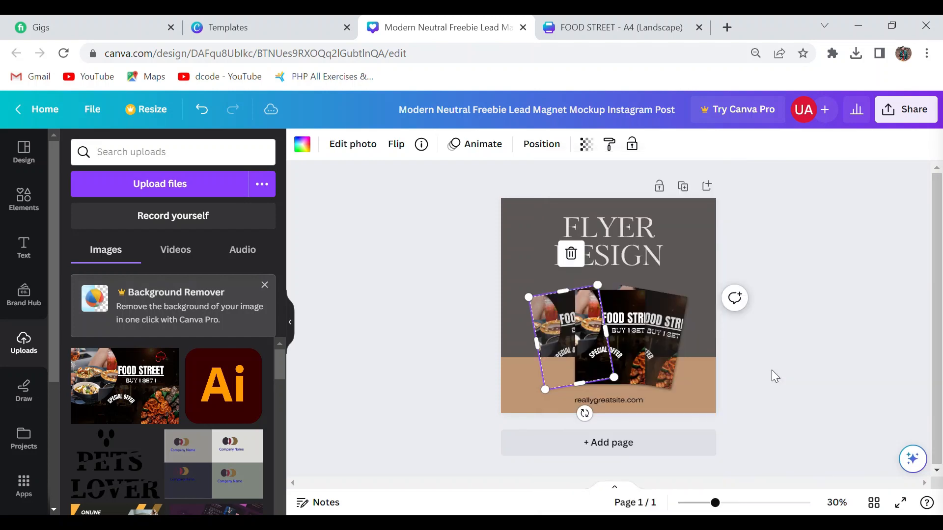
# Send the right flyer card to the back of the layer order and deselect it.
pyautogui.click(666, 343)
pyautogui.rightClick(668, 345)
pyautogui.moveTo(715, 292)
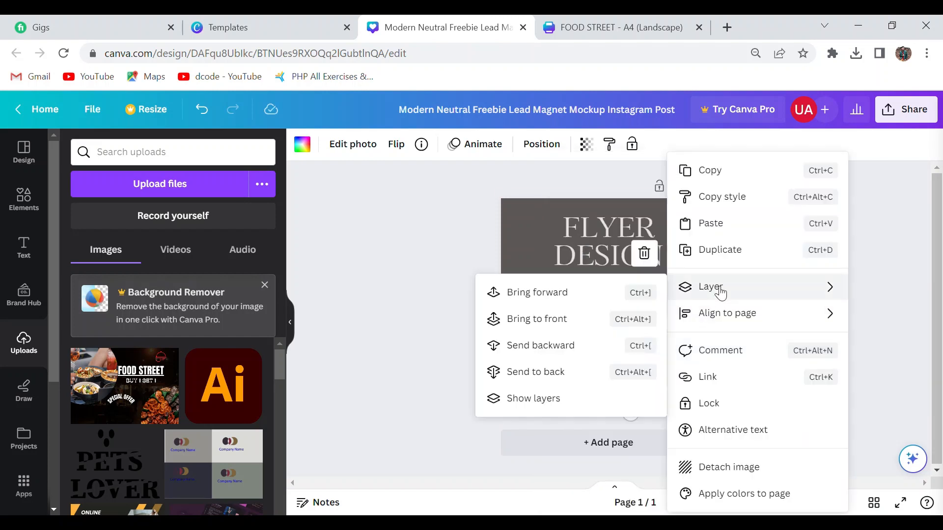
pyautogui.click(594, 373)
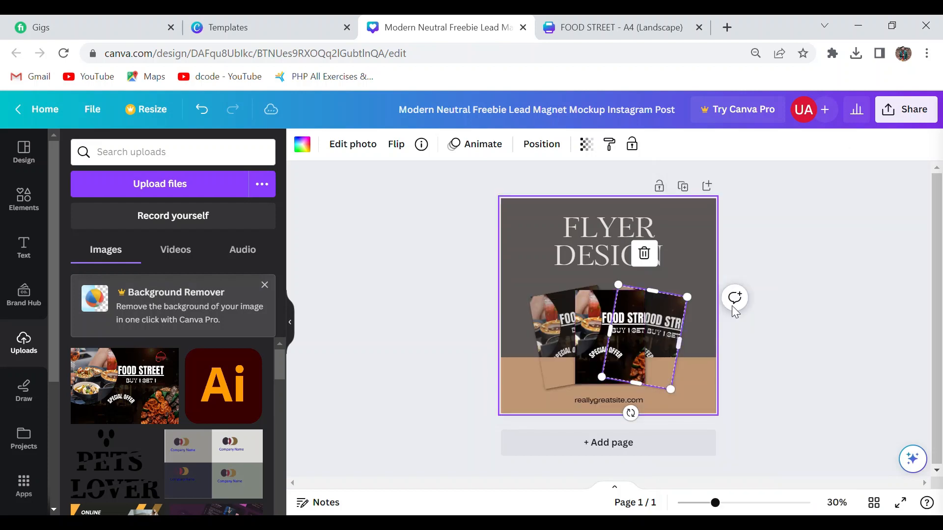
pyautogui.click(756, 306)
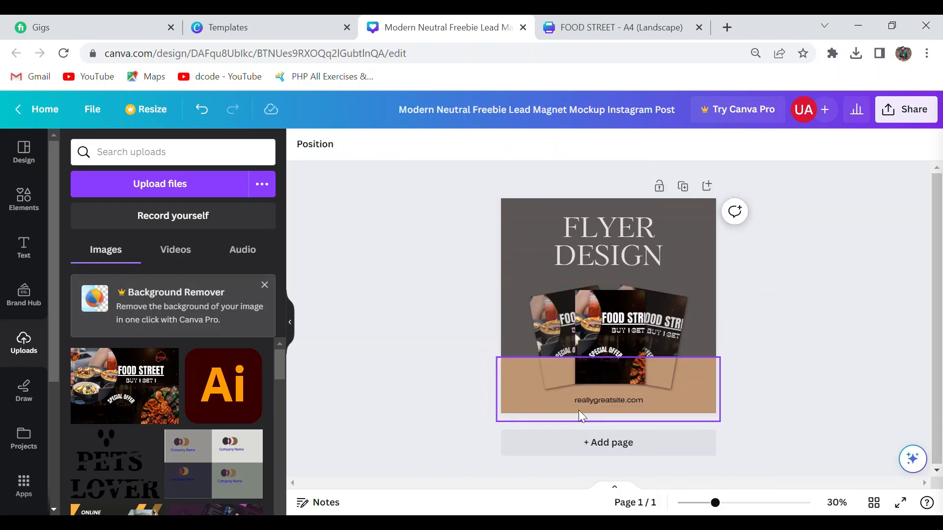
# Delete the website text from the tan band and set the "FLYER DESIGN" heading's font to Kudryashev Display Sans.
pyautogui.click(648, 404)
pyautogui.press('Delete')
pyautogui.click(608, 243)
pyautogui.click(380, 149)
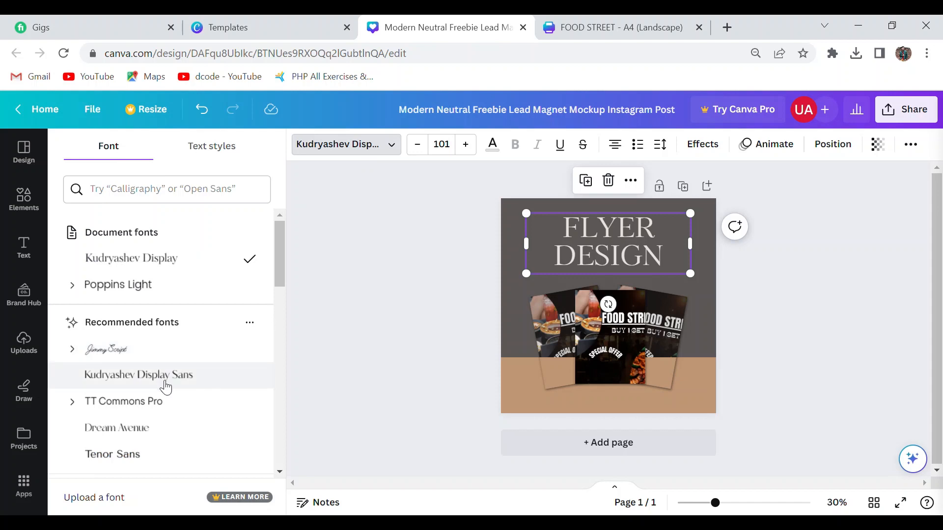
pyautogui.click(166, 388)
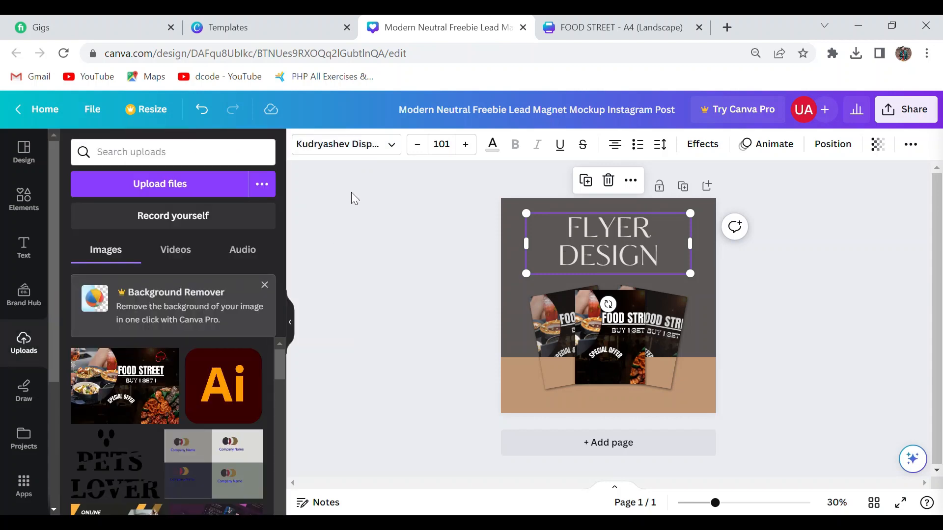
# Download the mockup post as a PNG at size 1 (1,080 × 1,080 px).
pyautogui.click(908, 112)
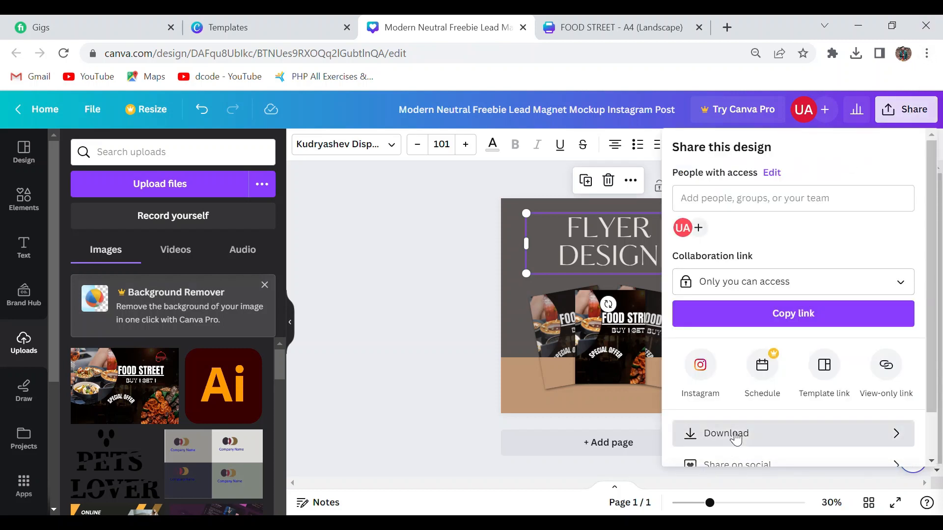
pyautogui.click(735, 434)
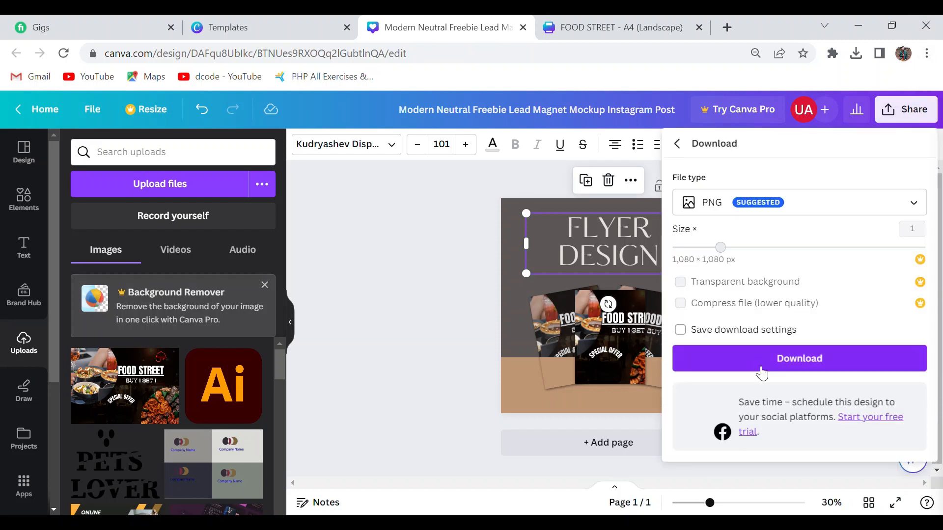
pyautogui.click(762, 372)
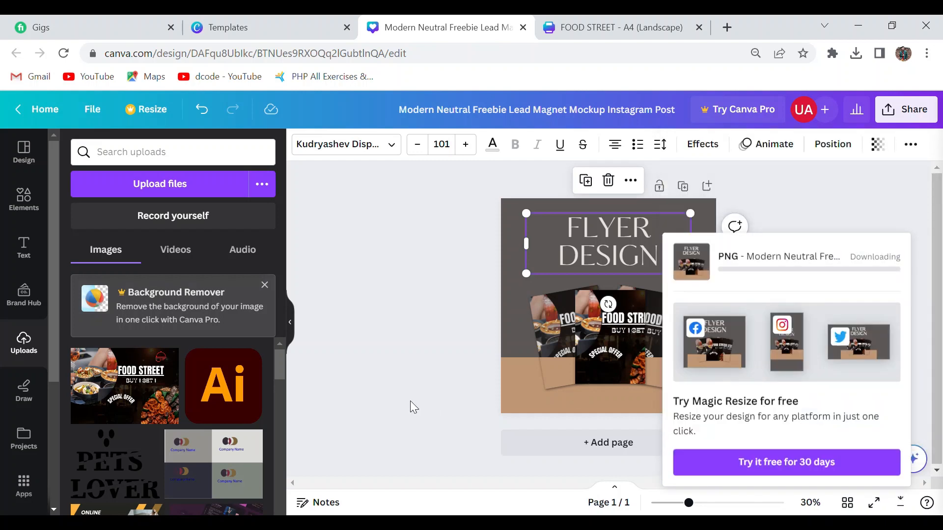